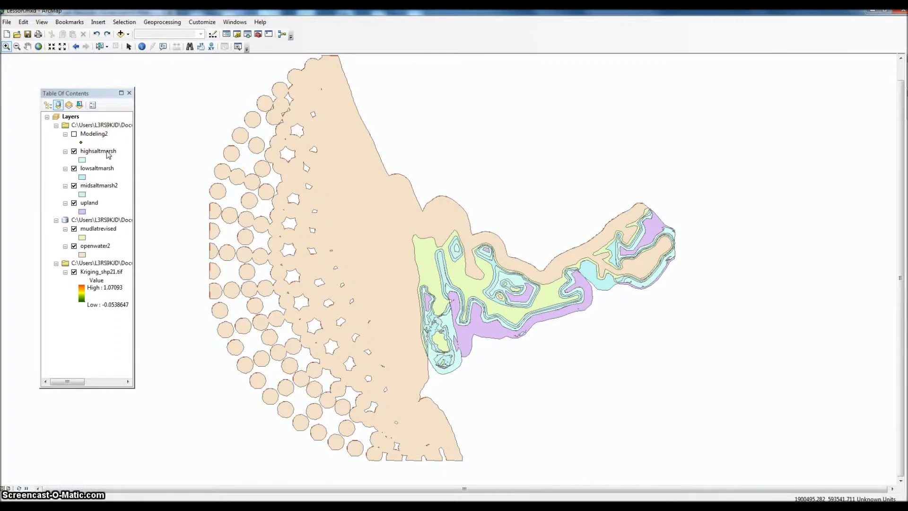
# Open the attribute table of the highsaltmarsh layer to check its fields
pyautogui.rightClick(109, 155)
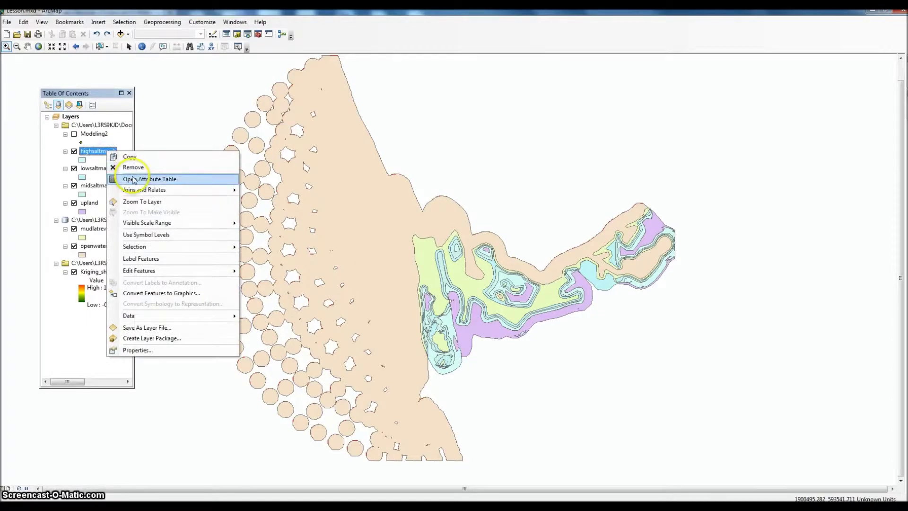
pyautogui.click(131, 179)
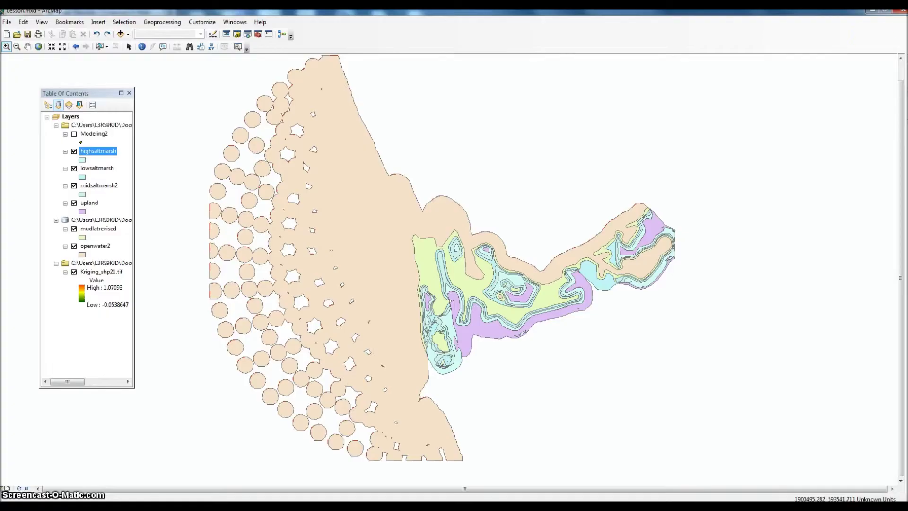
# Add a Text field named Habitat to the attribute table of the lowsaltmarsh layer
pyautogui.keyDown('ctrl'); pyautogui.click(108, 171); pyautogui.keyUp('ctrl')
pyautogui.rightClick(107, 173)
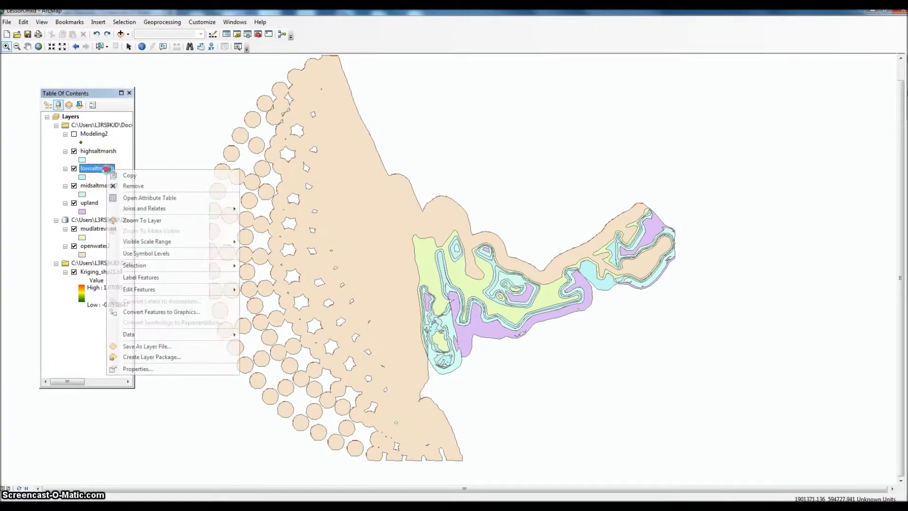
pyautogui.click(144, 194)
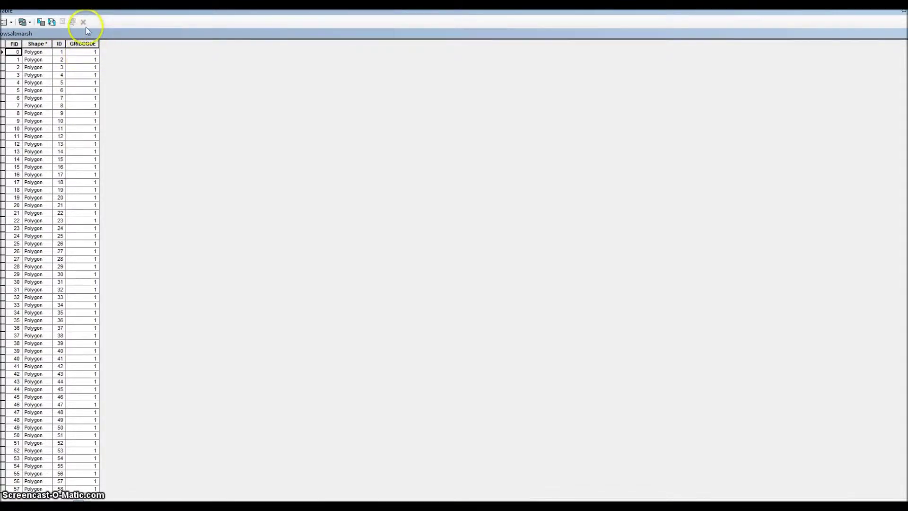
pyautogui.click(11, 21)
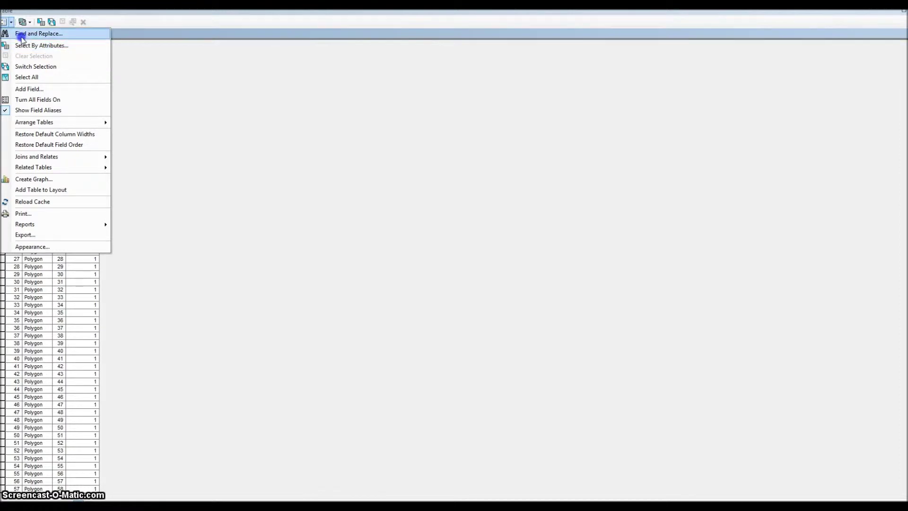
pyautogui.click(21, 89)
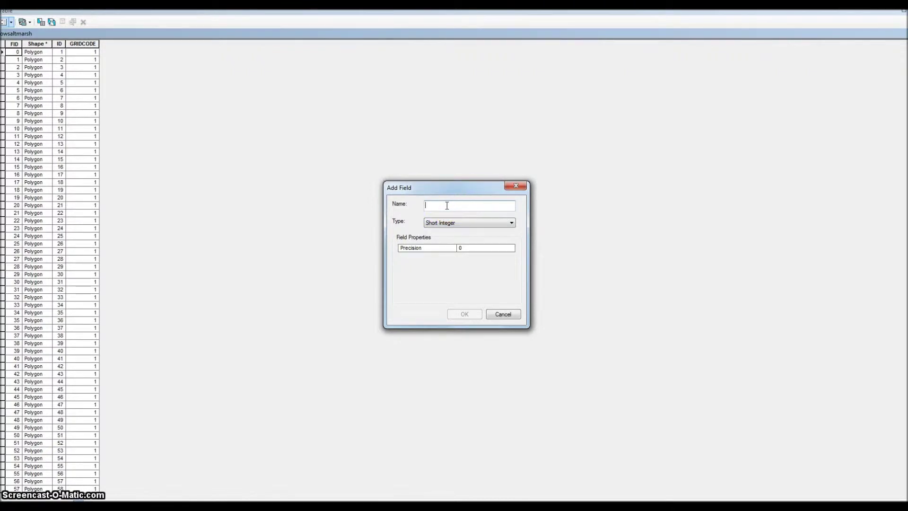
pyautogui.write('Habitat')
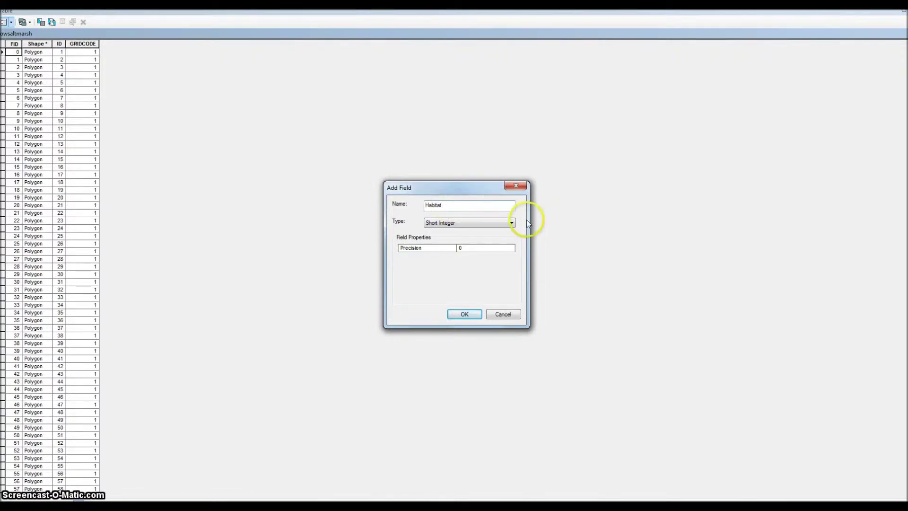
pyautogui.click(511, 222)
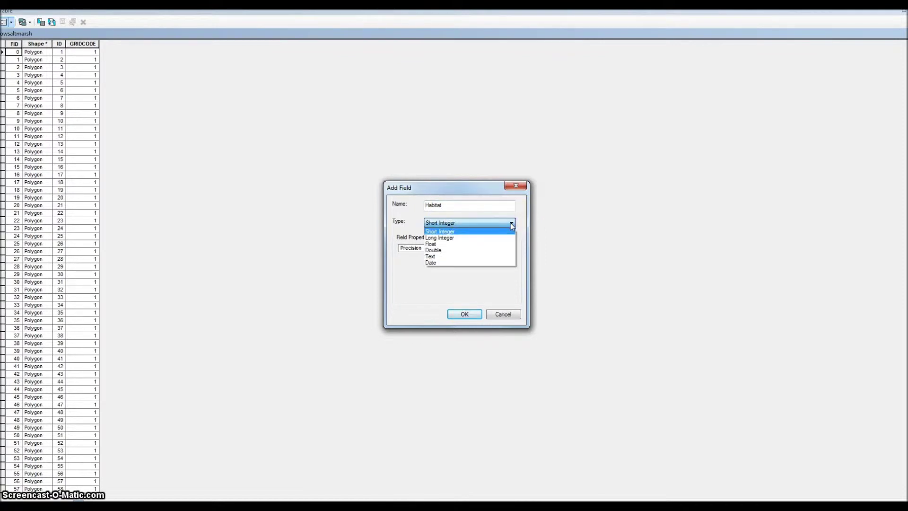
pyautogui.click(456, 205)
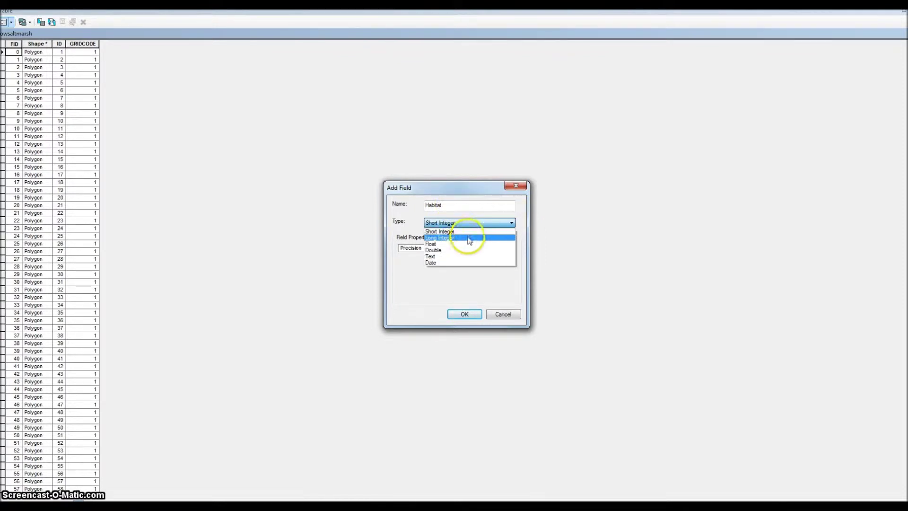
pyautogui.click(457, 257)
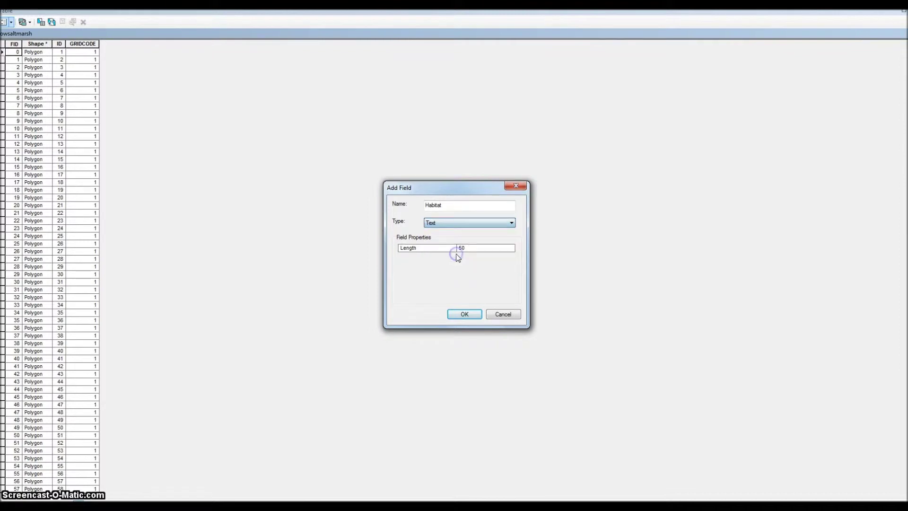
pyautogui.click(464, 314)
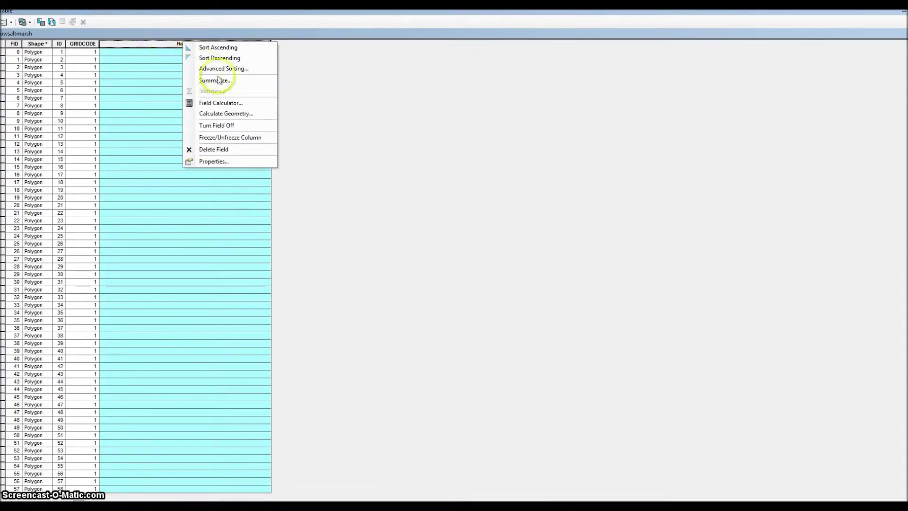
# Fill the lowsaltmarsh Habitat field with "Low Salt Marsh" using the Field Calculator outside an edit session, and close the table
pyautogui.click(220, 104)
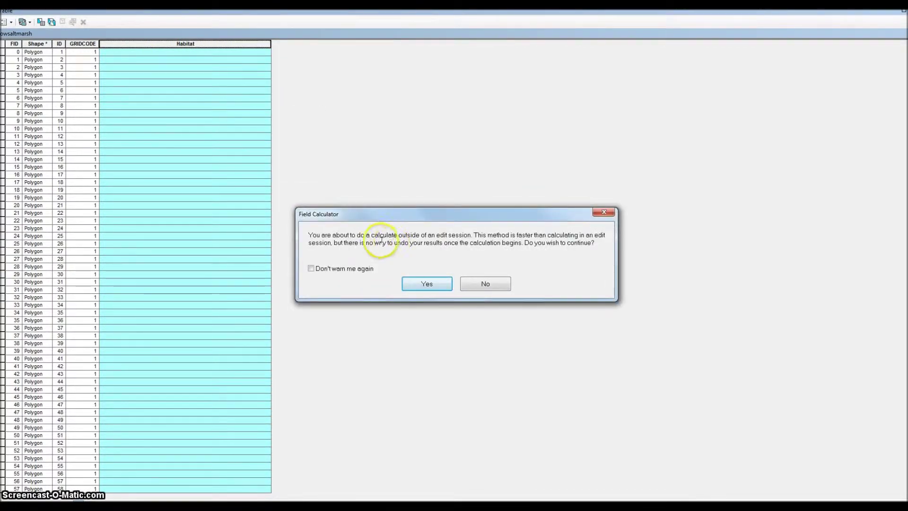
pyautogui.click(439, 290)
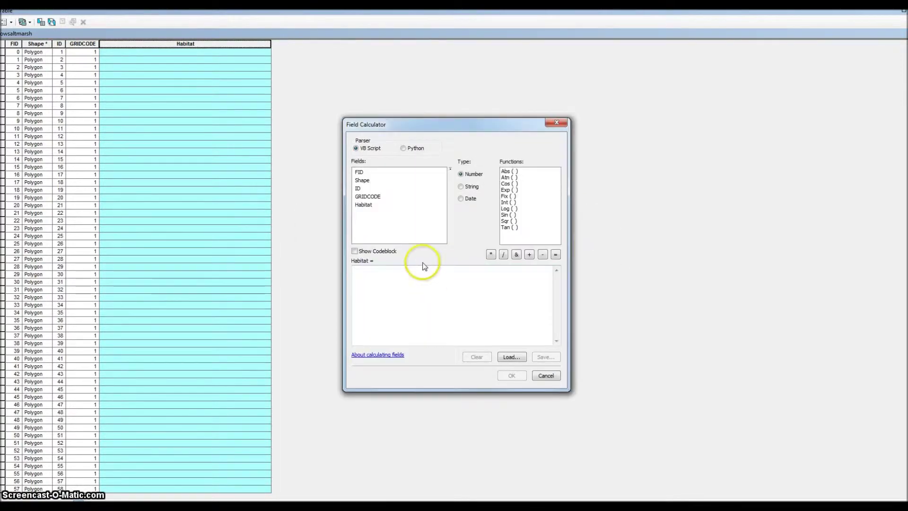
pyautogui.click(403, 281)
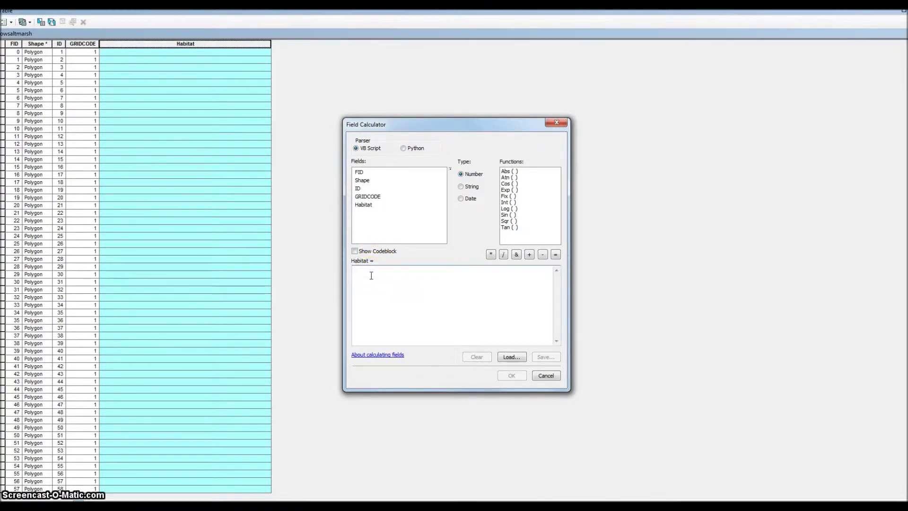
pyautogui.write('1')
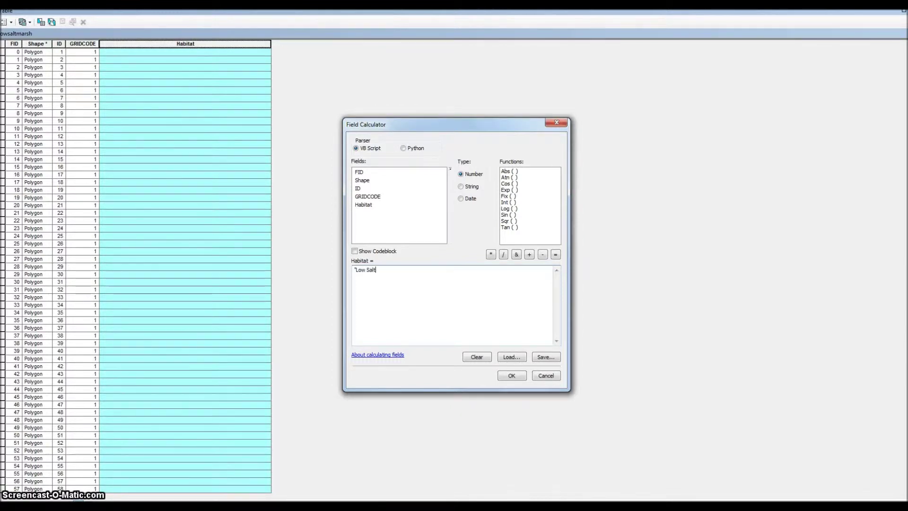
pyautogui.write('rsh')
pyautogui.click(512, 375)
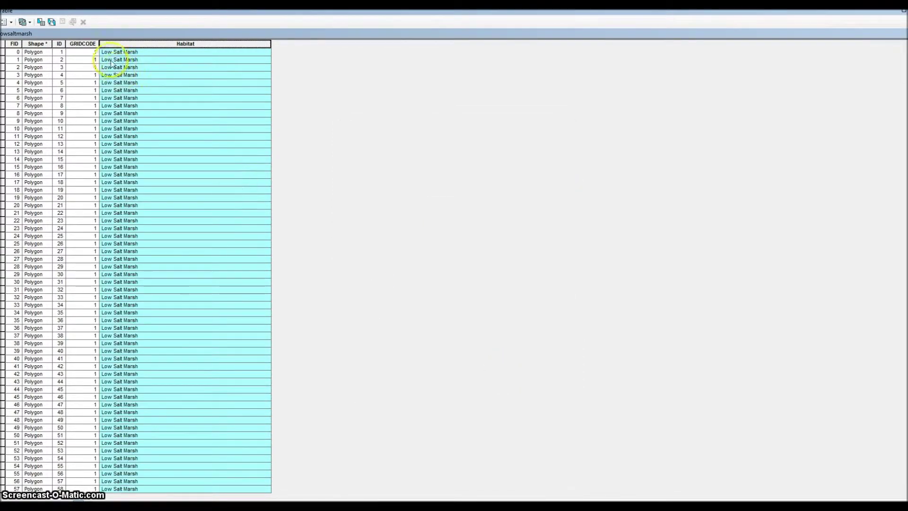
pyautogui.click(75, 267)
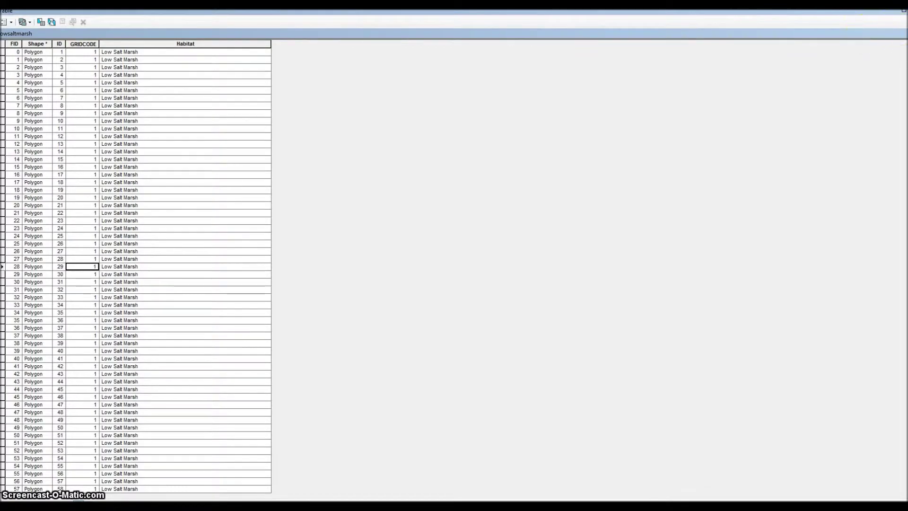
pyautogui.click(904, 10)
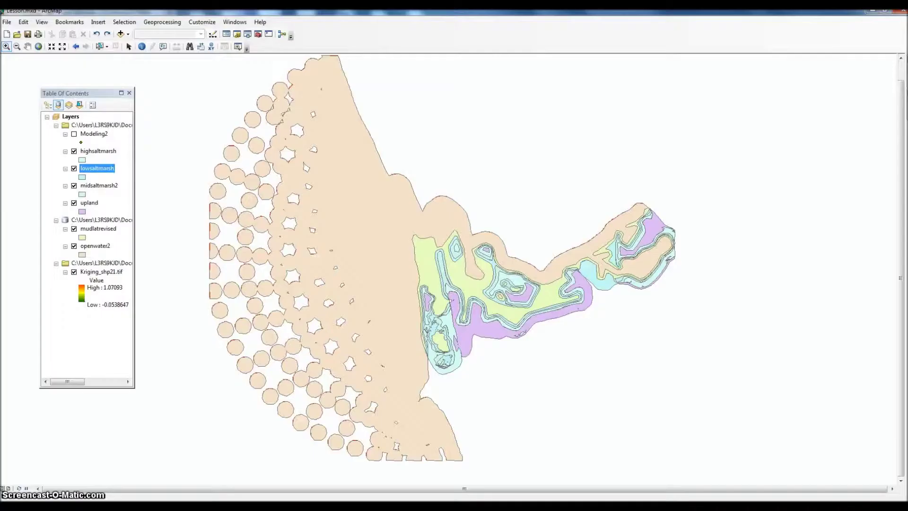
# Add a Text field named Habitat to the attribute table of the midsaltmarsh2 layer
pyautogui.click(97, 186)
pyautogui.rightClick(97, 186)
pyautogui.click(127, 215)
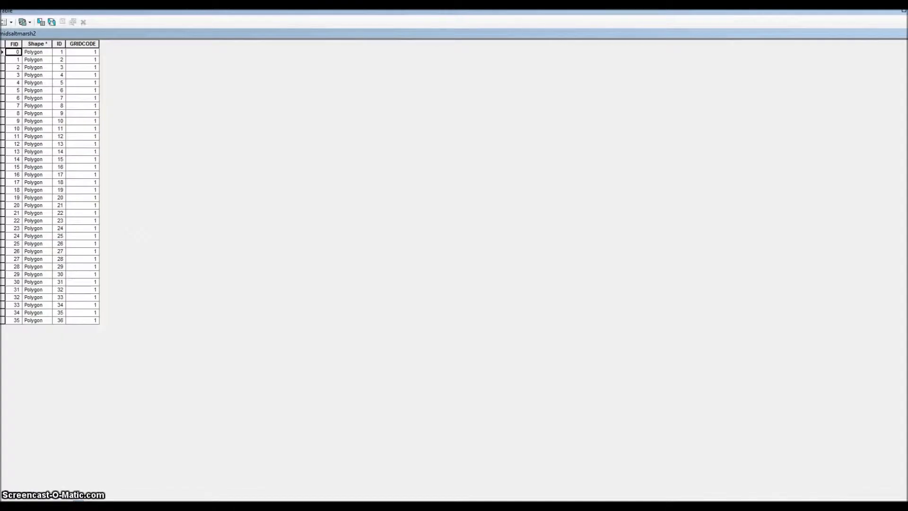
pyautogui.click(7, 21)
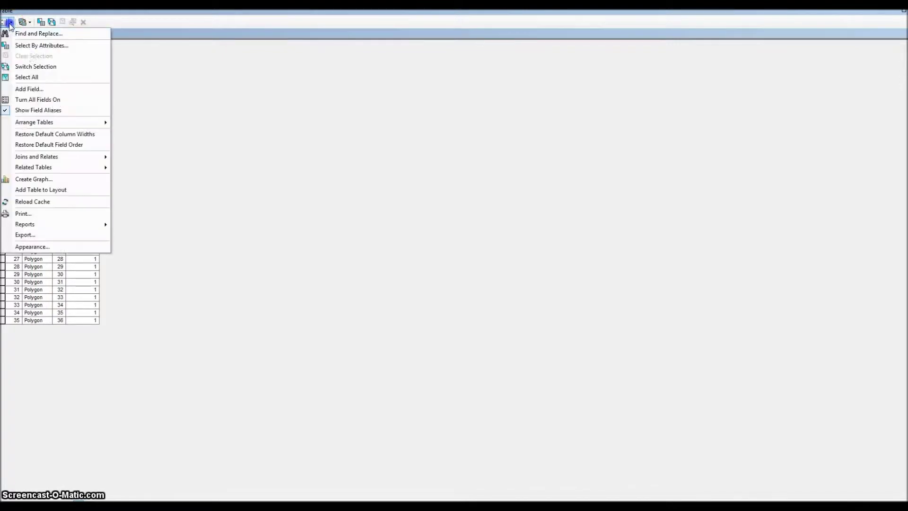
pyautogui.click(38, 88)
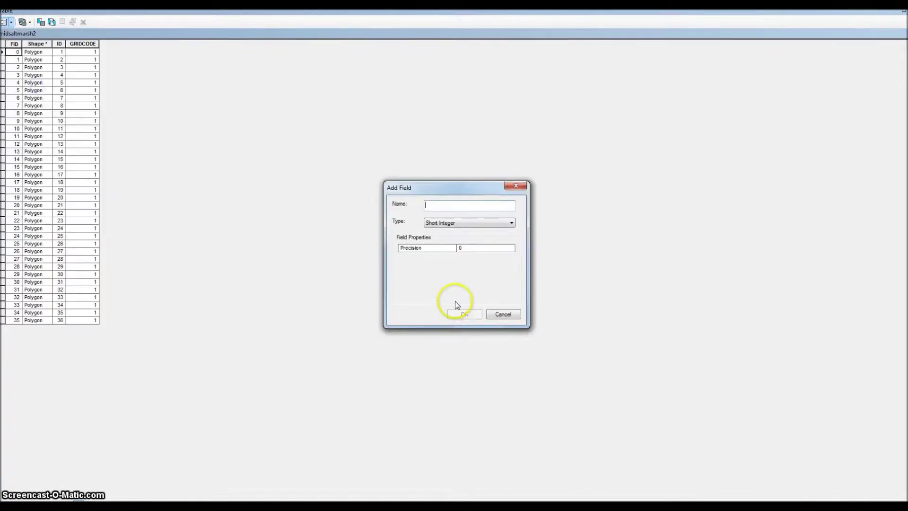
pyautogui.write('HJ')
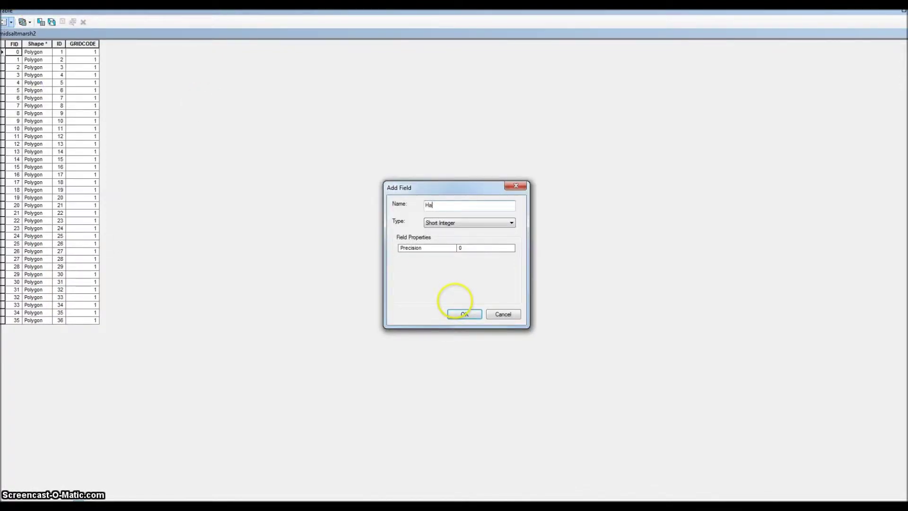
pyautogui.write('bitat')
pyautogui.click(459, 222)
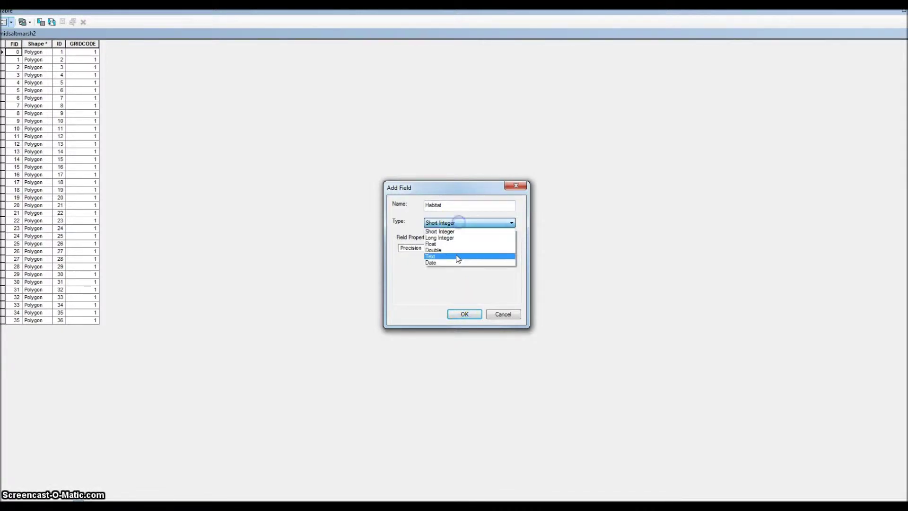
pyautogui.click(458, 258)
pyautogui.click(464, 314)
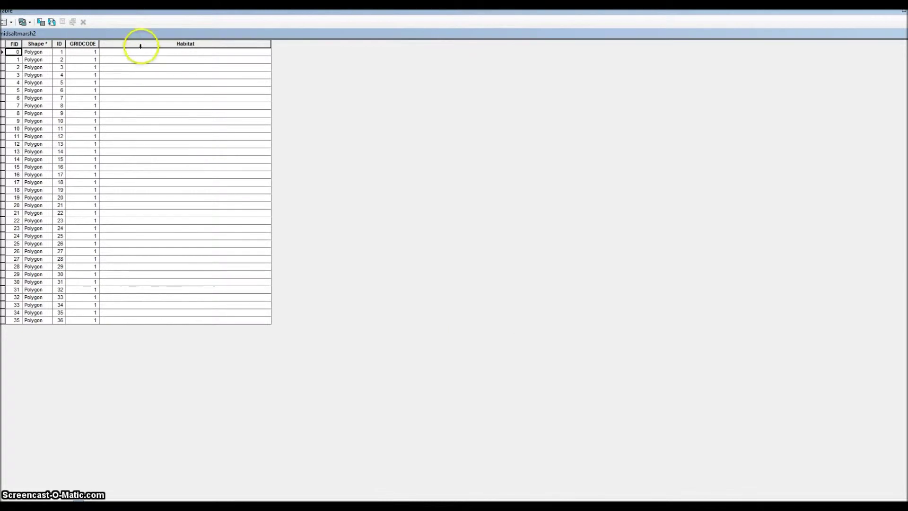
# Calculate the midsaltmarsh2 Habitat field as "Middle Salt Marsh" with the Field Calculator outside an edit session
pyautogui.click(141, 46)
pyautogui.rightClick(141, 42)
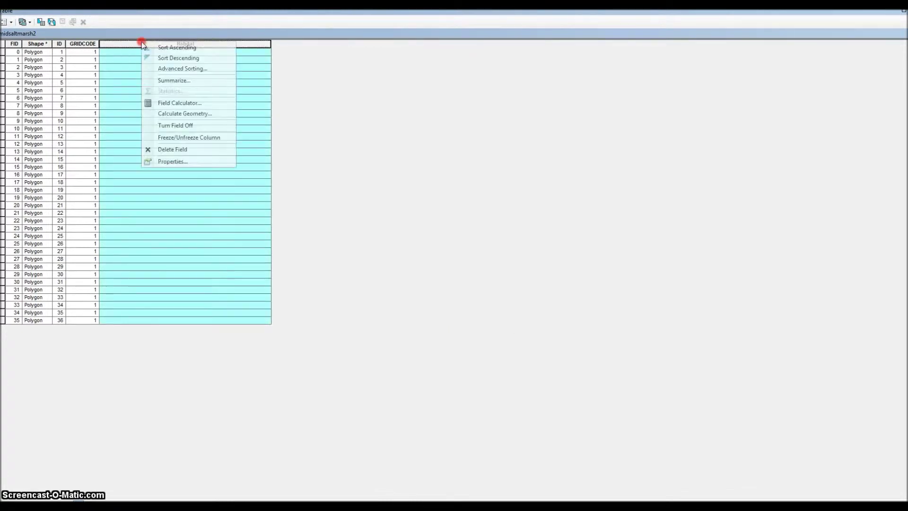
pyautogui.click(197, 104)
pyautogui.click(425, 283)
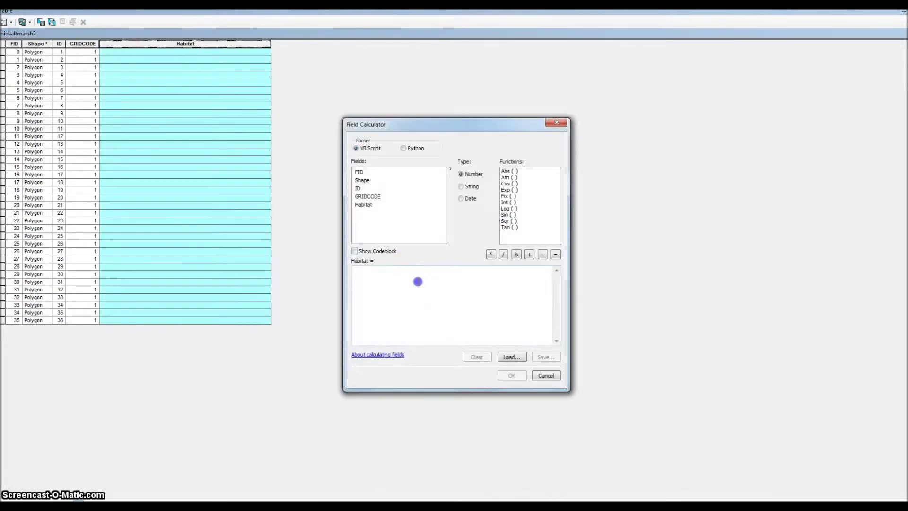
pyautogui.click(418, 282)
pyautogui.write('"')
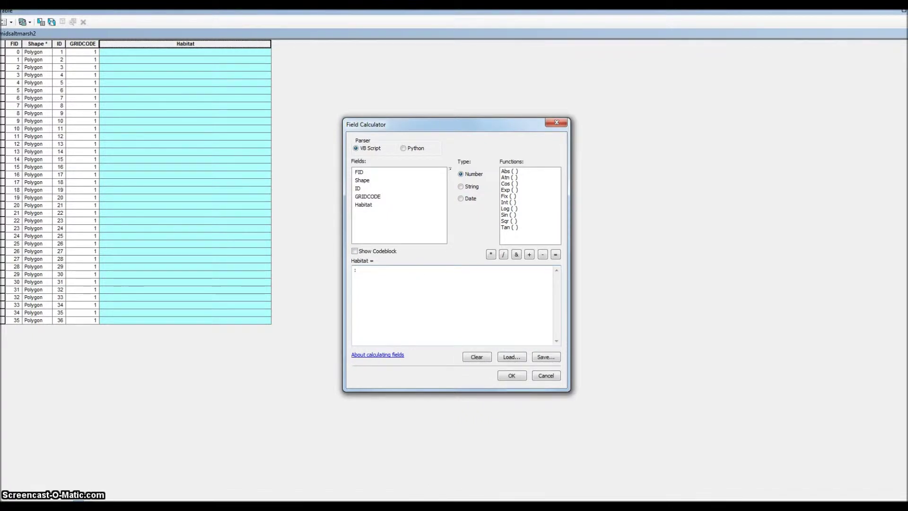
pyautogui.write('Middle Salt Marsh"')
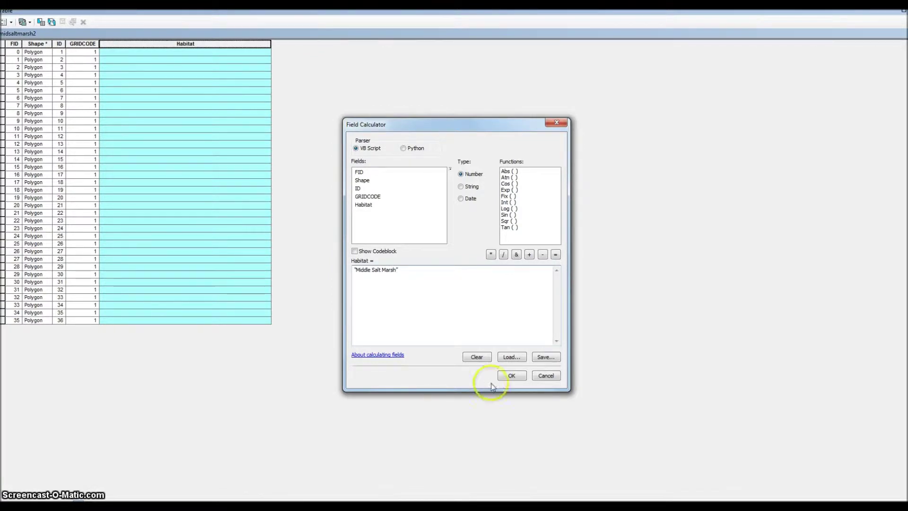
pyautogui.click(512, 376)
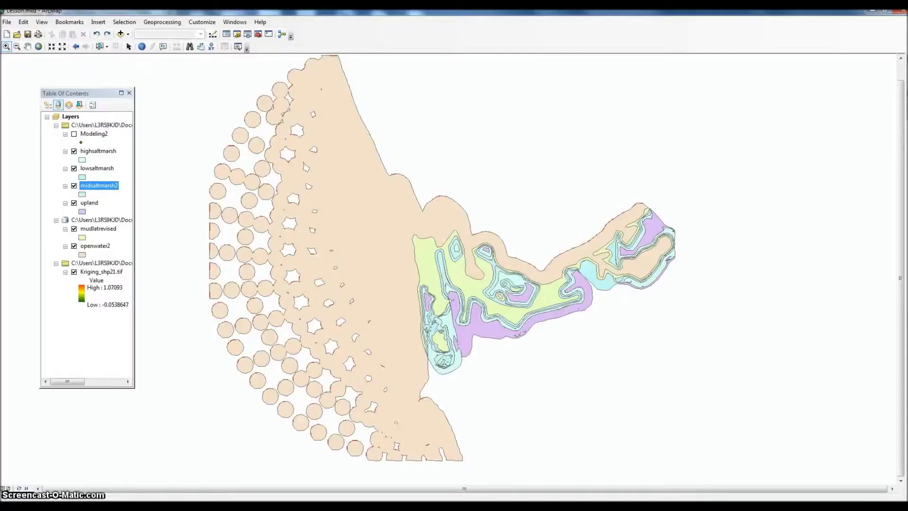
# Check the upland layer's attribute table for a filled Habitat field, and close the table
pyautogui.click(88, 203)
pyautogui.rightClick(87, 206)
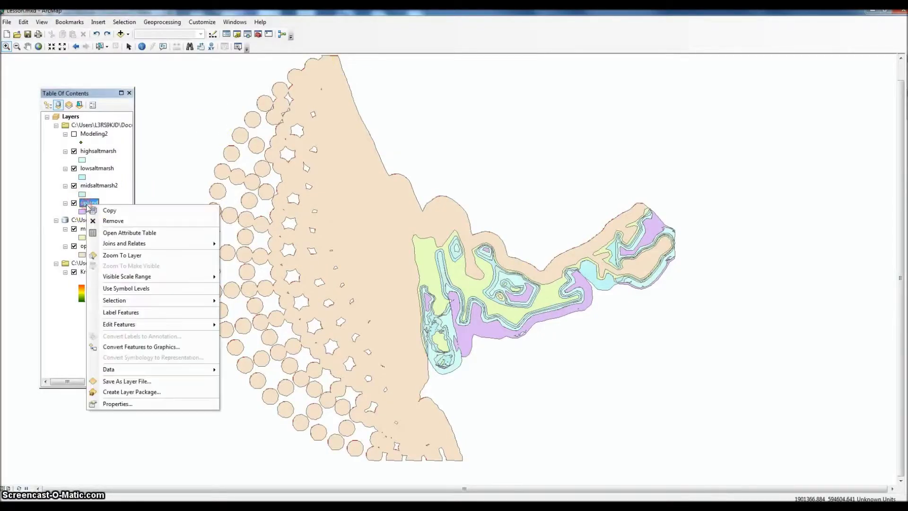
pyautogui.click(110, 230)
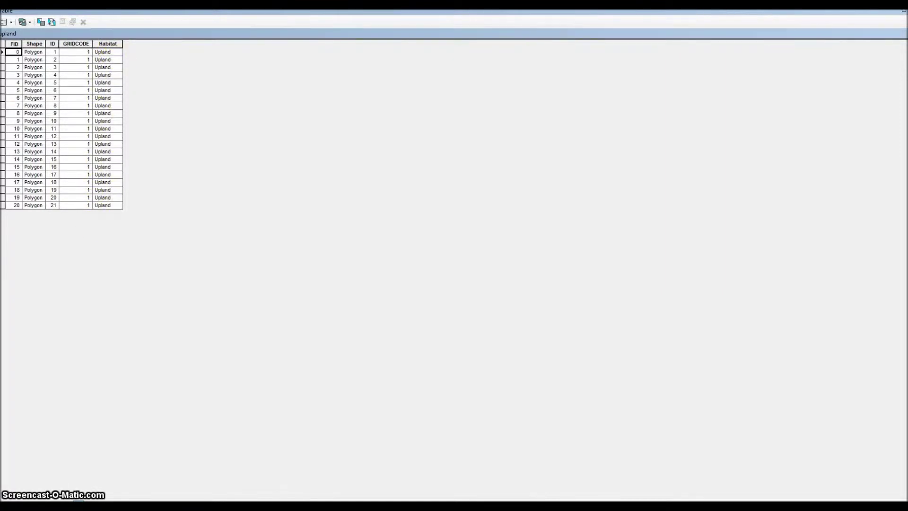
pyautogui.click(902, 10)
# Add a Text field named Habitat to the attribute table of the mudlatrevised layer
pyautogui.rightClick(98, 230)
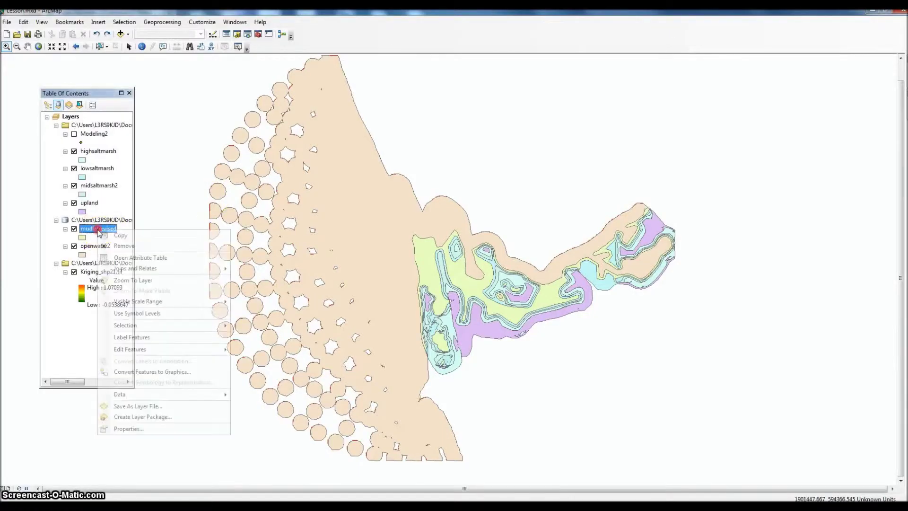
pyautogui.click(138, 258)
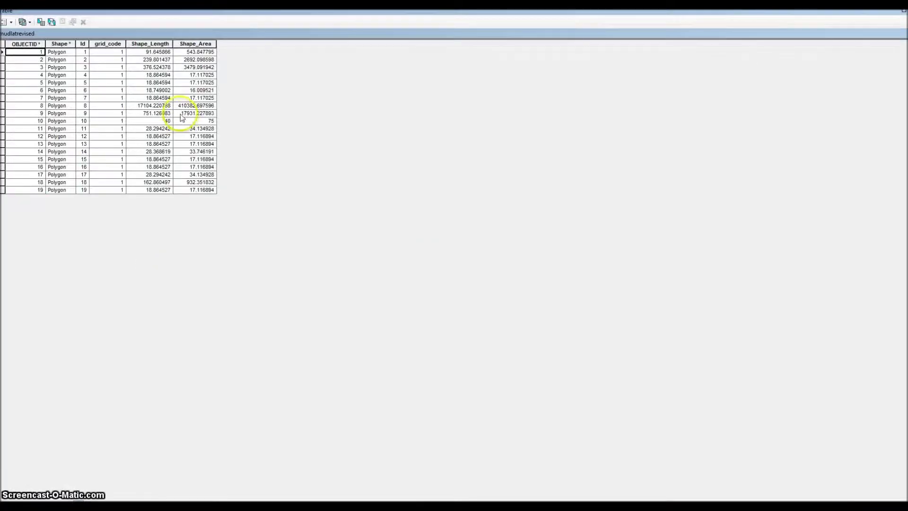
pyautogui.click(7, 22)
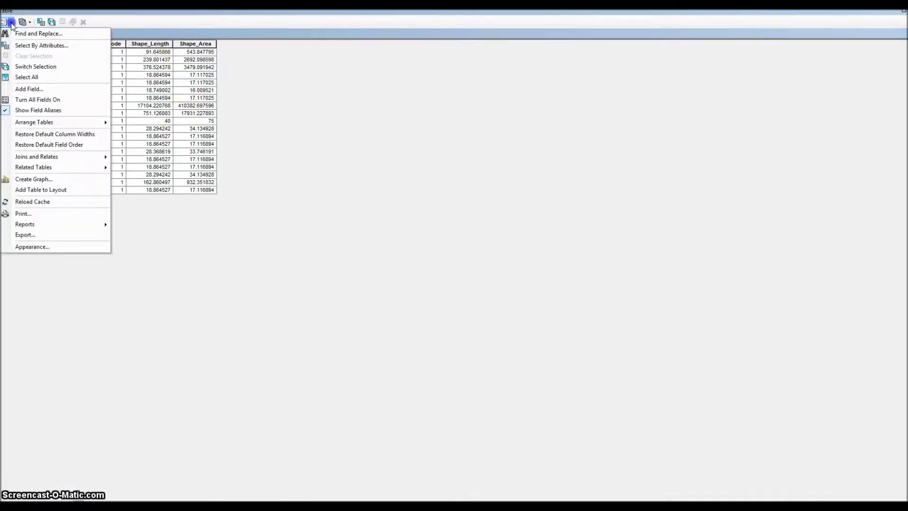
pyautogui.click(29, 89)
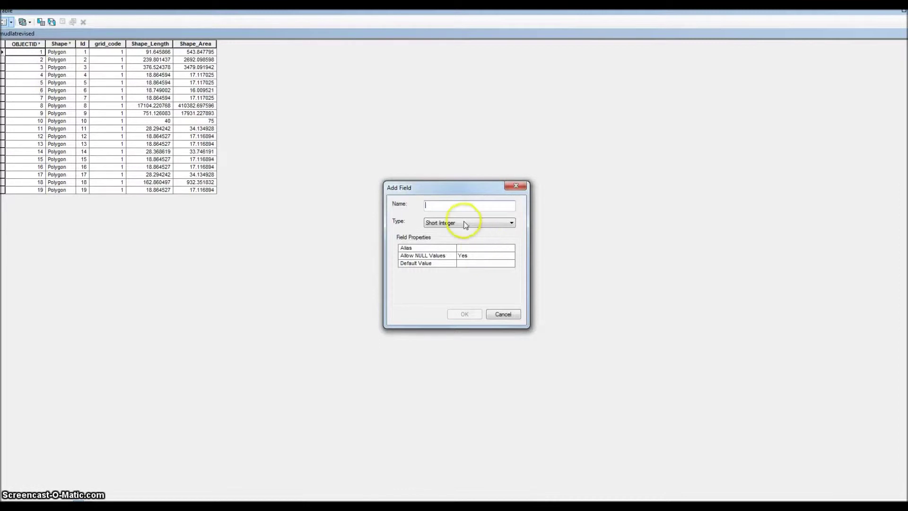
pyautogui.write('Habitat')
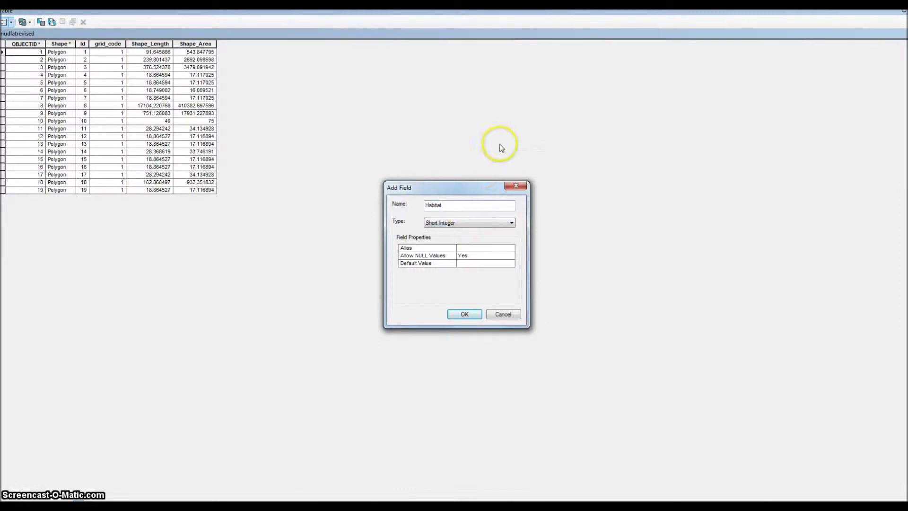
pyautogui.click(501, 223)
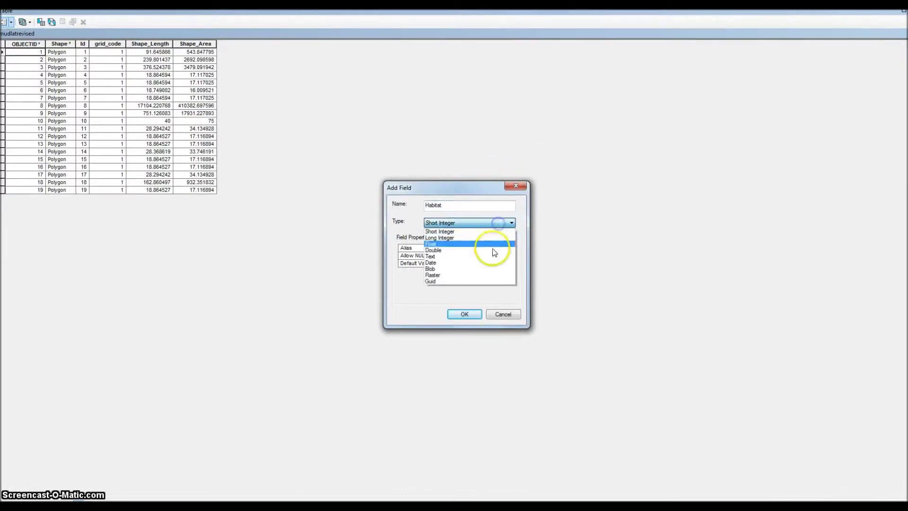
pyautogui.click(491, 259)
pyautogui.click(449, 316)
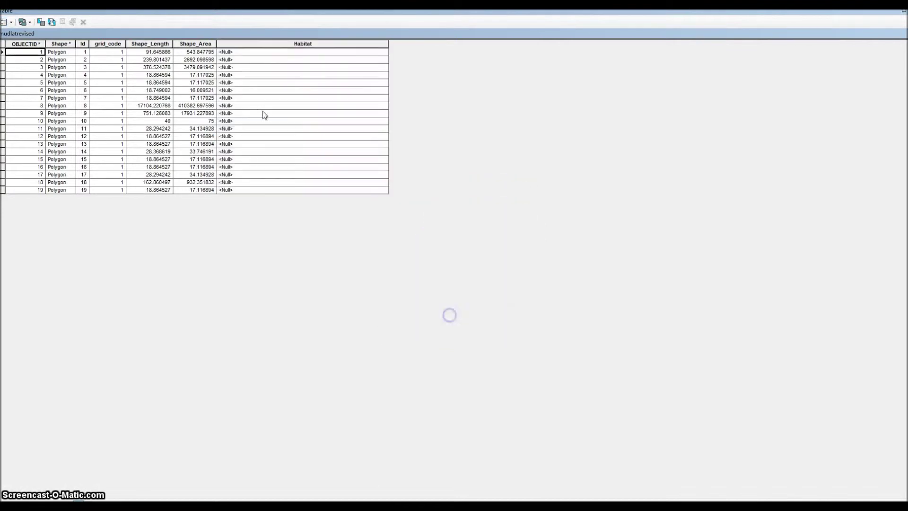
# Calculate the mudlatrevised Habitat field as "Mudflat" with the Field Calculator outside an edit session
pyautogui.click(240, 45)
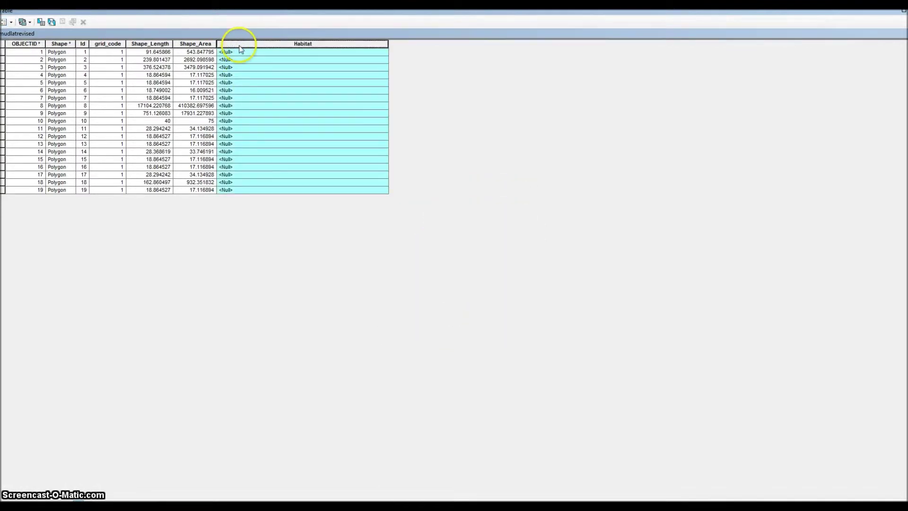
pyautogui.rightClick(239, 45)
pyautogui.click(264, 105)
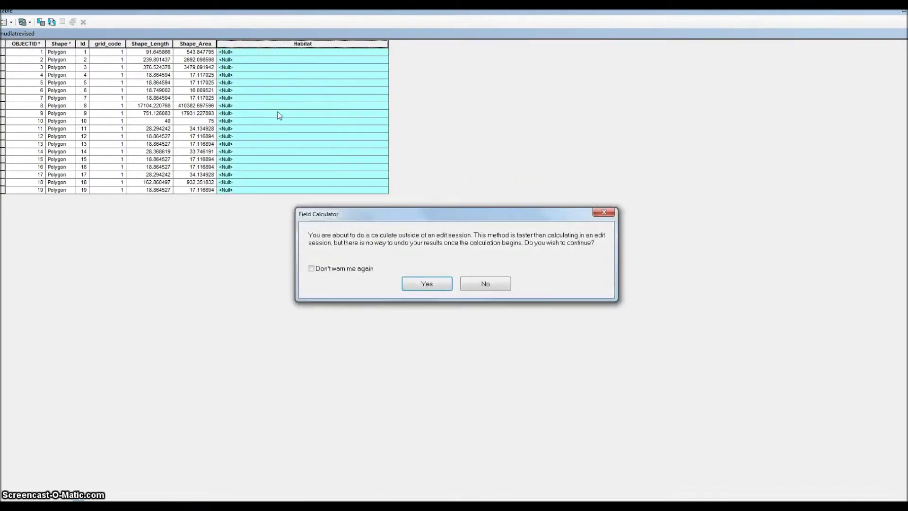
pyautogui.click(420, 289)
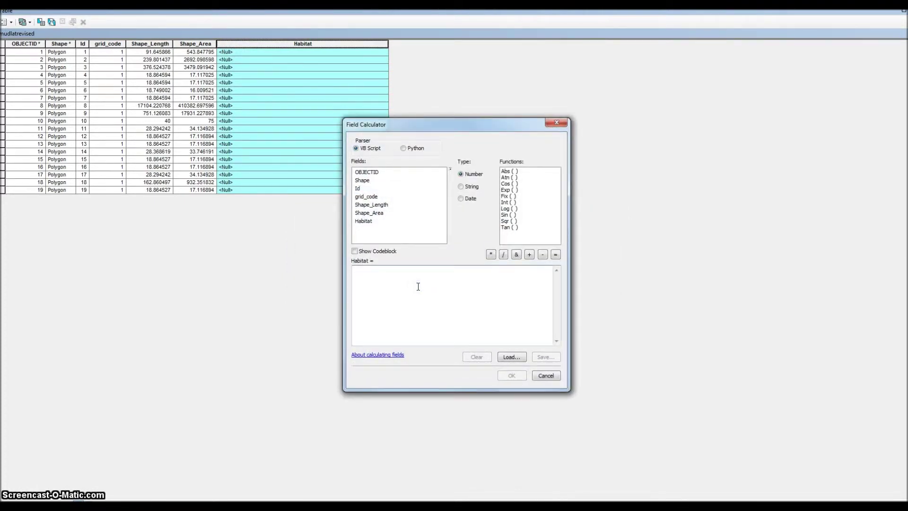
pyautogui.write('"Mudflat')
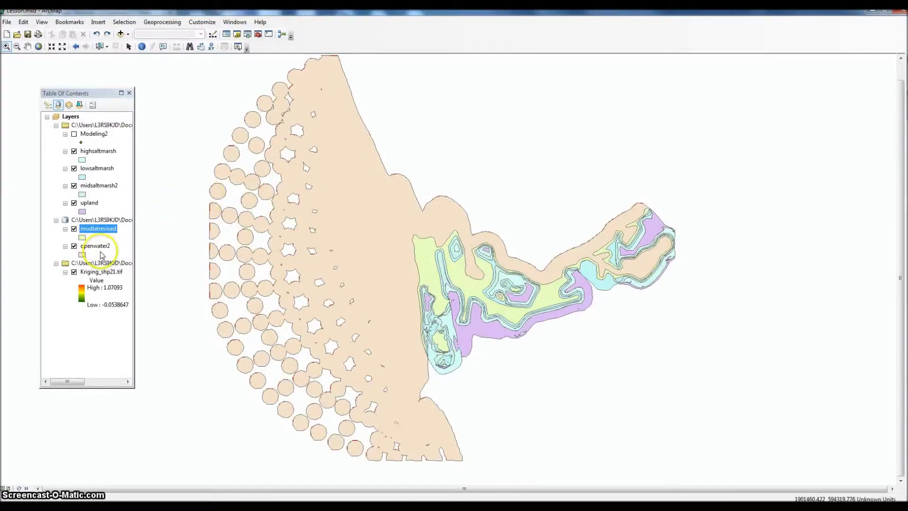
# Add a Text field named Habitat to the attribute table of the openwater2 layer
pyautogui.click(97, 247)
pyautogui.rightClick(97, 247)
pyautogui.click(142, 274)
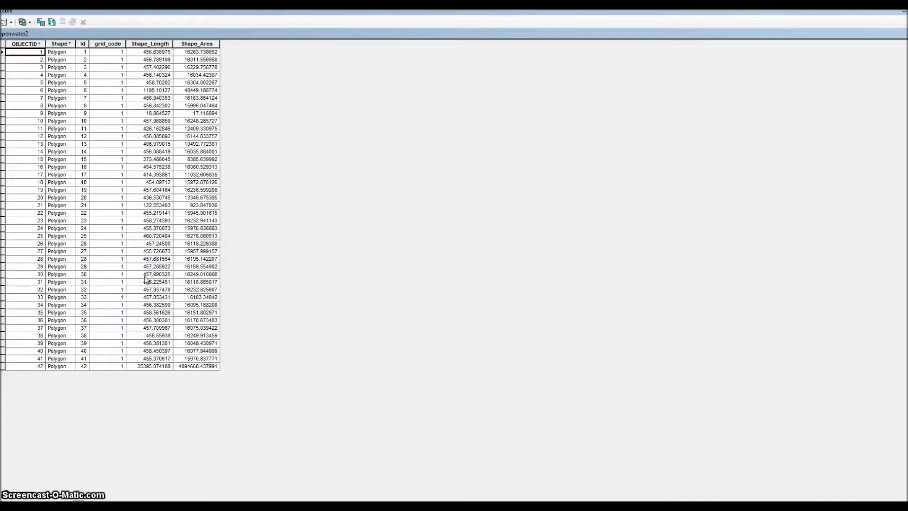
pyautogui.click(7, 22)
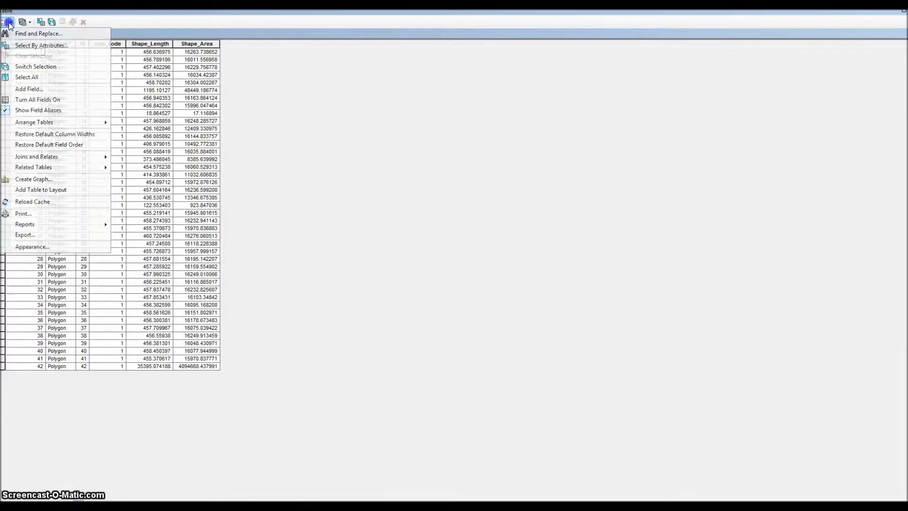
pyautogui.click(33, 89)
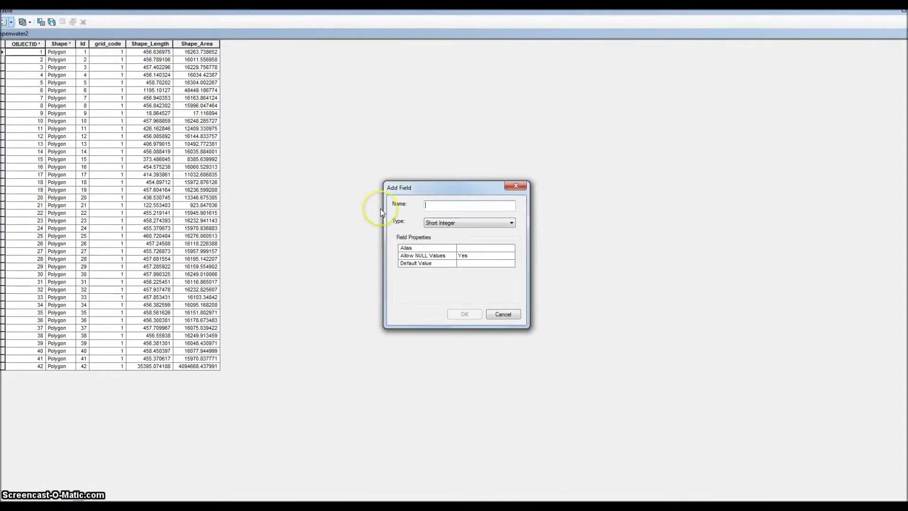
pyautogui.write('Habitat')
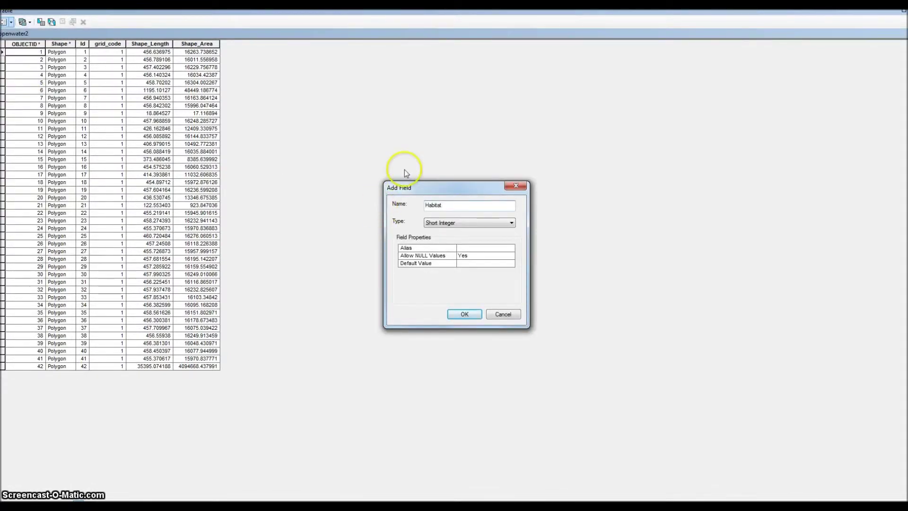
pyautogui.click(478, 219)
pyautogui.click(475, 257)
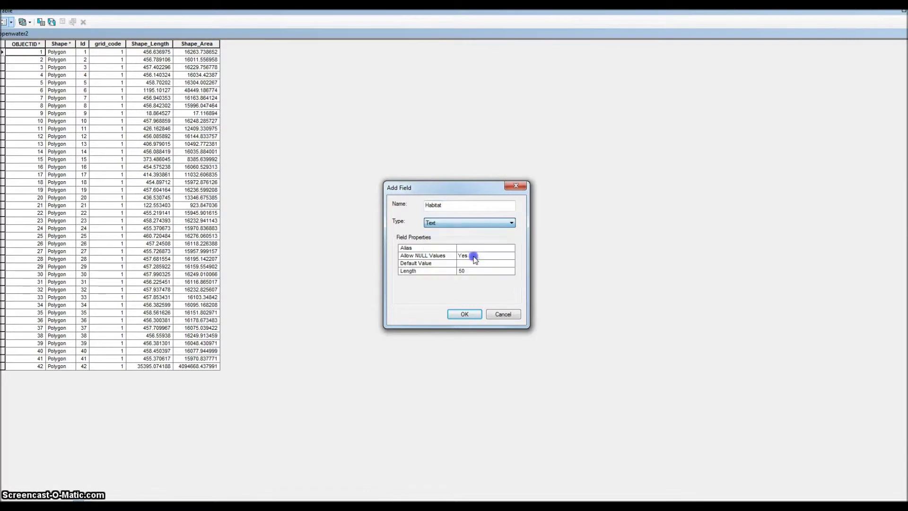
pyautogui.click(465, 314)
pyautogui.click(374, 260)
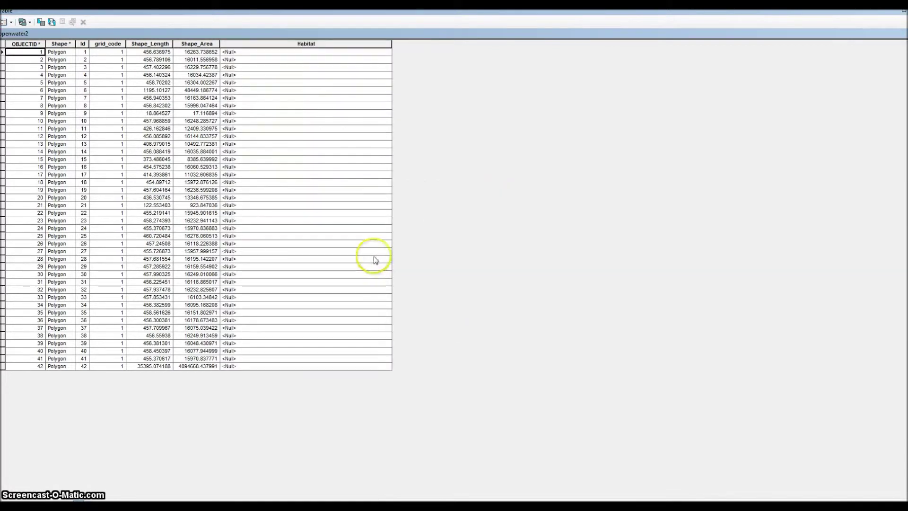
# Fill the openwater2 Habitat field with "Open Water" using the Field Calculator outside an edit session
pyautogui.rightClick(323, 44)
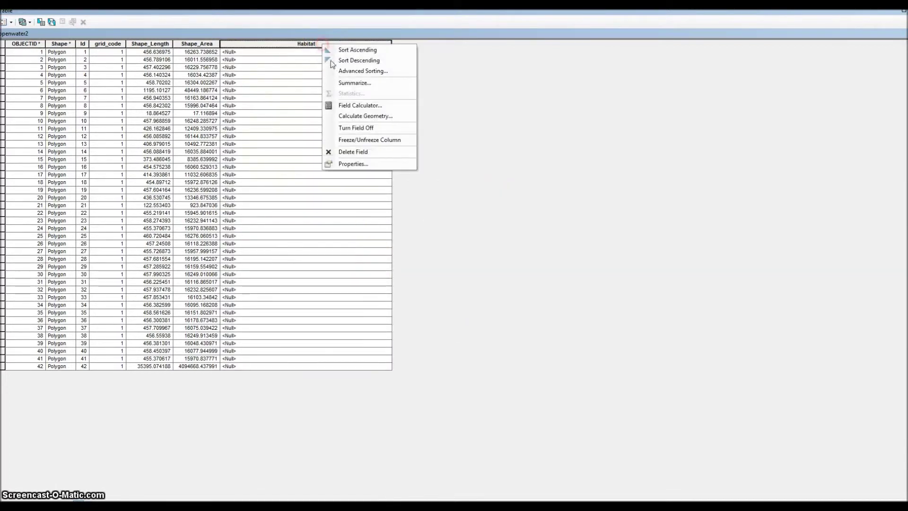
pyautogui.click(359, 106)
pyautogui.click(429, 286)
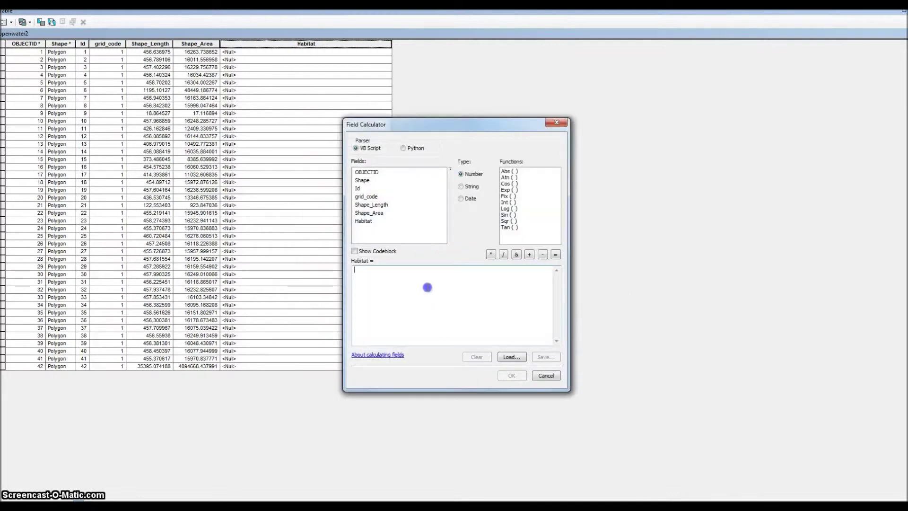
pyautogui.write('"Open Water')
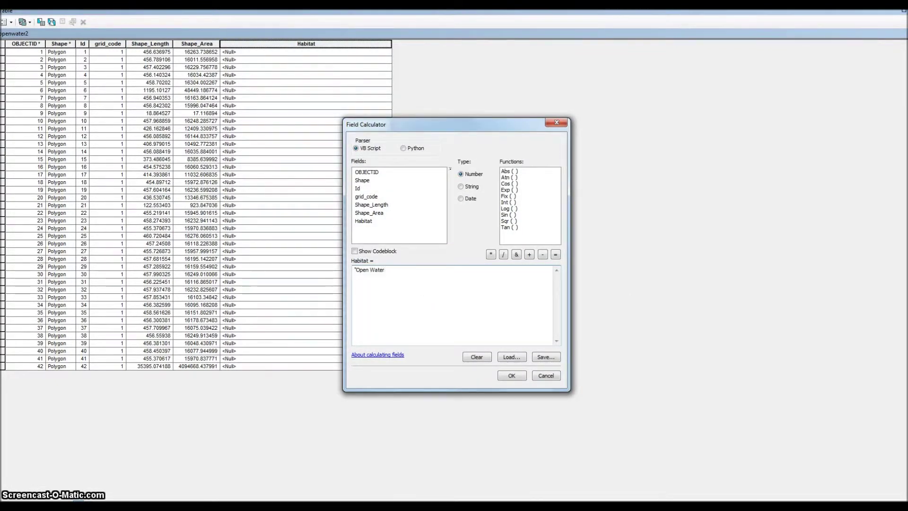
pyautogui.write('"')
pyautogui.click(511, 375)
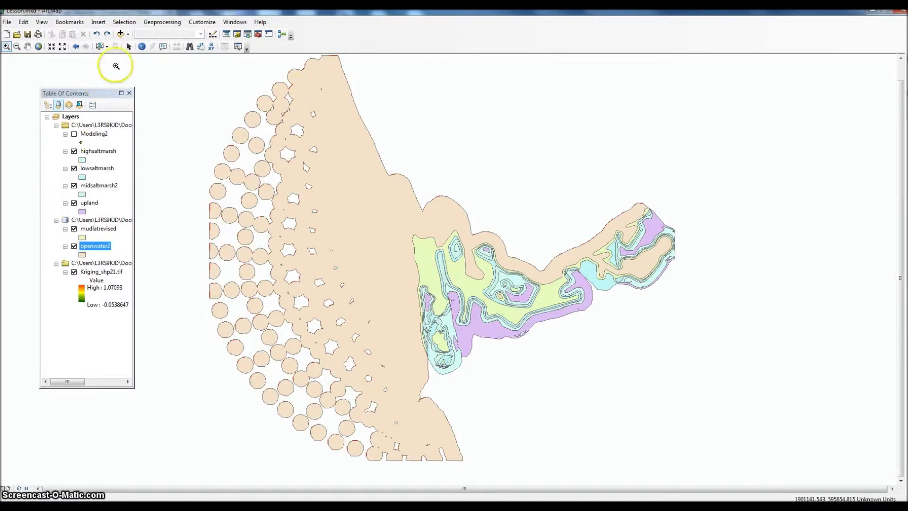
# Set up the Merge geoprocessing tool with highsaltmarsh, lowsaltmarsh and midsaltmarsh2 as input datasets
pyautogui.click(162, 24)
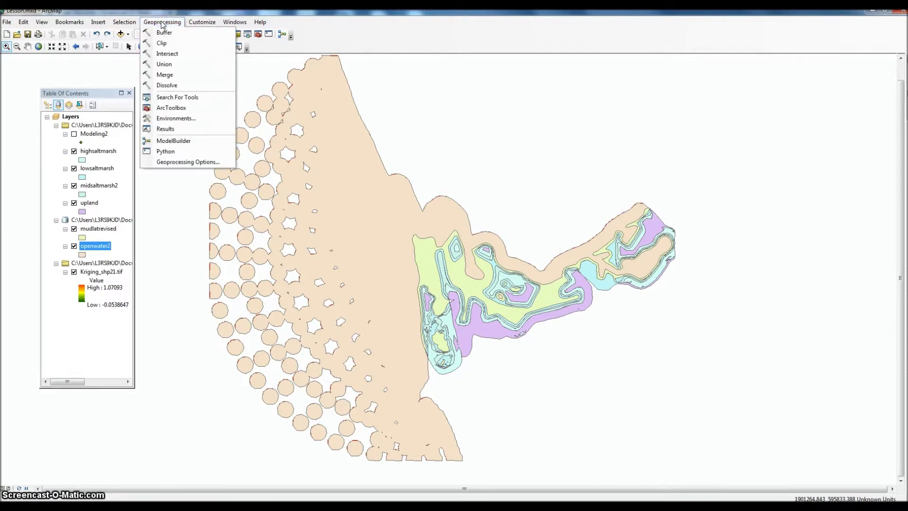
pyautogui.click(171, 74)
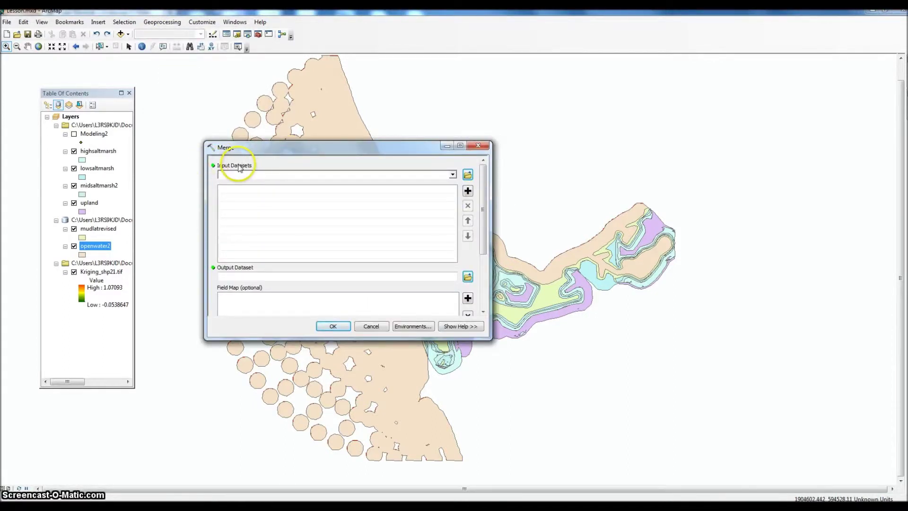
pyautogui.click(453, 175)
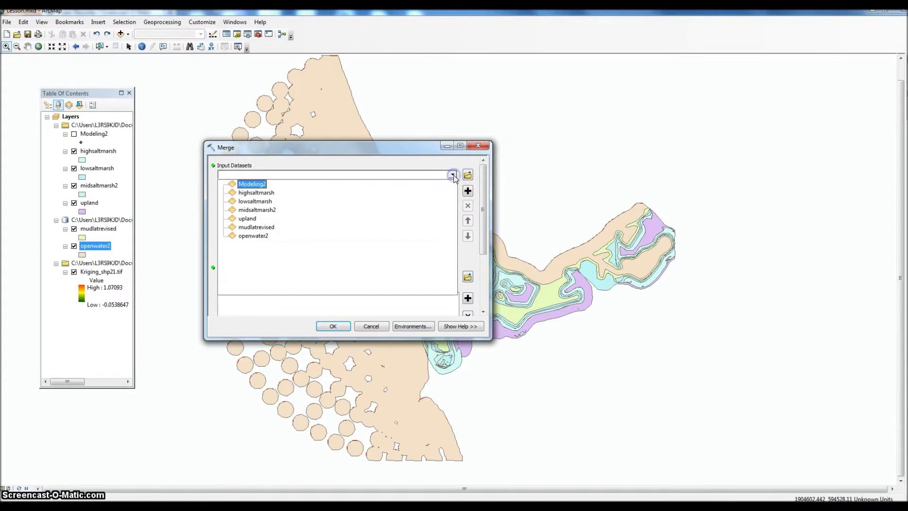
pyautogui.click(264, 196)
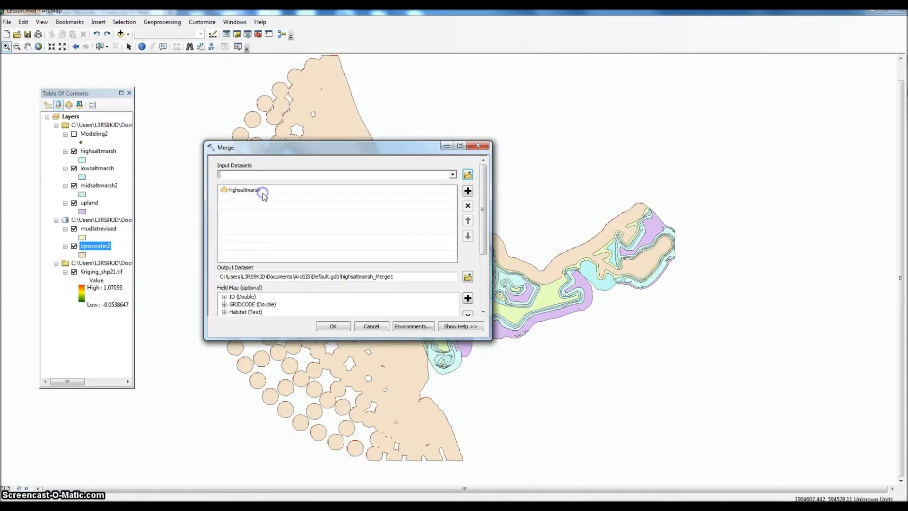
pyautogui.click(454, 175)
pyautogui.click(308, 203)
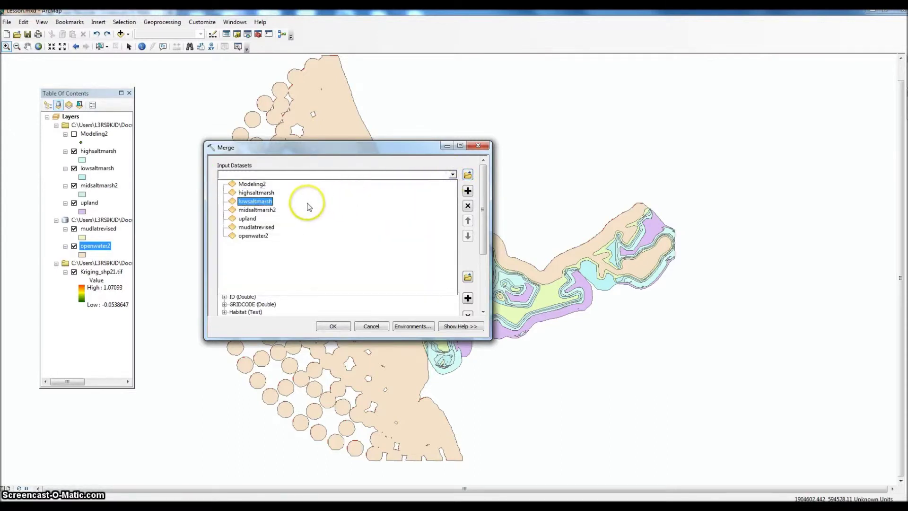
pyautogui.click(453, 174)
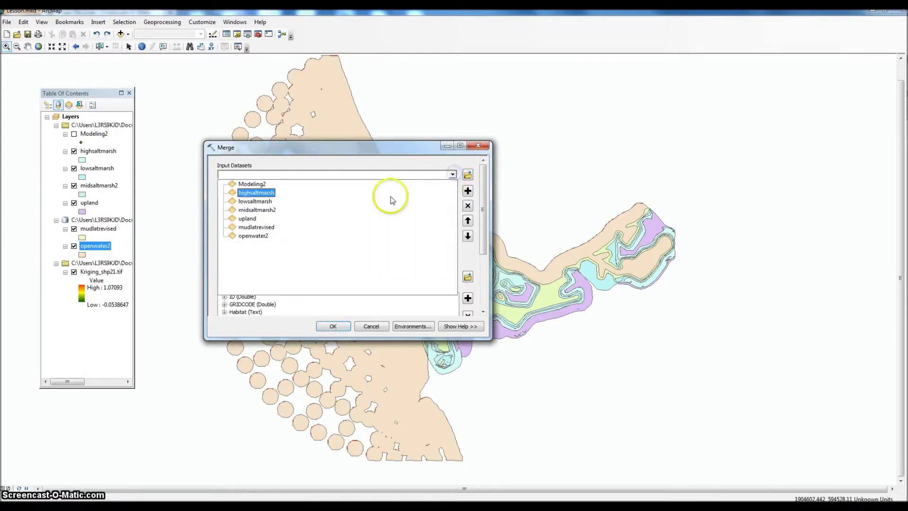
pyautogui.click(376, 209)
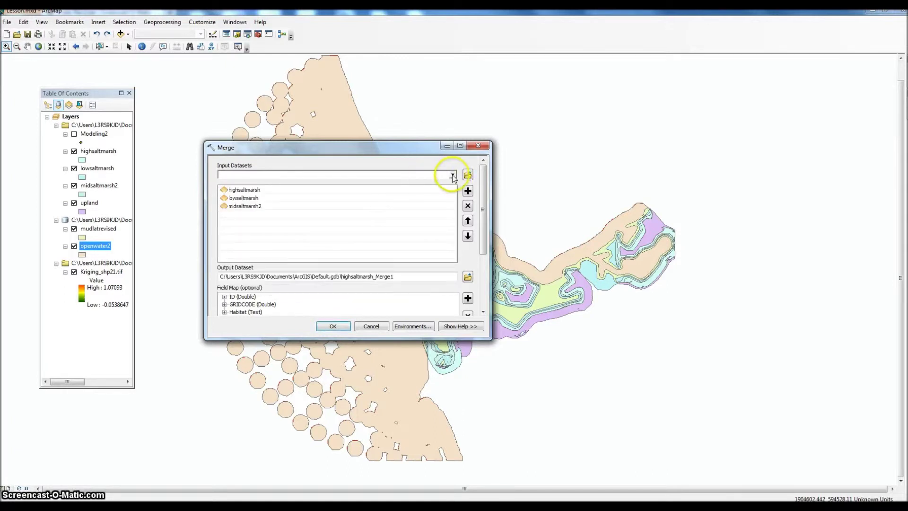
# Add upland, mudlatrevised and openwater2 to the Merge input datasets
pyautogui.click(453, 175)
pyautogui.click(385, 217)
pyautogui.click(451, 175)
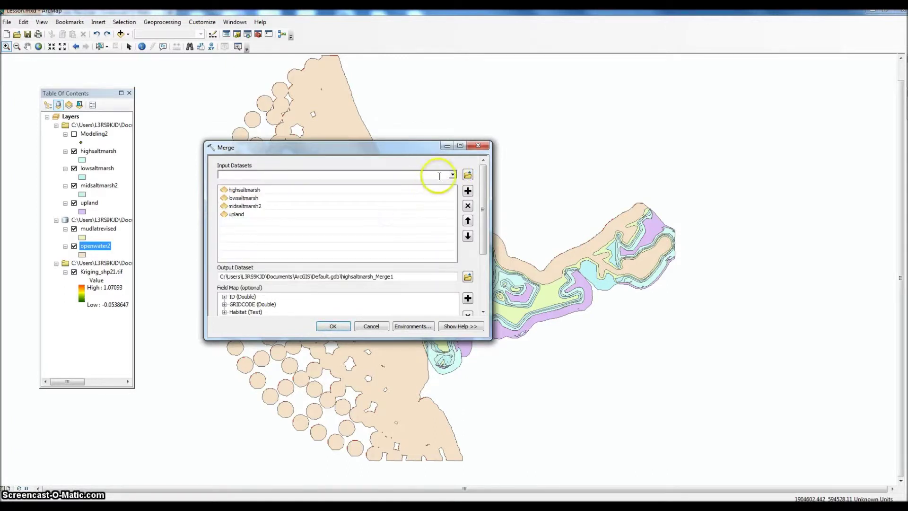
pyautogui.click(410, 224)
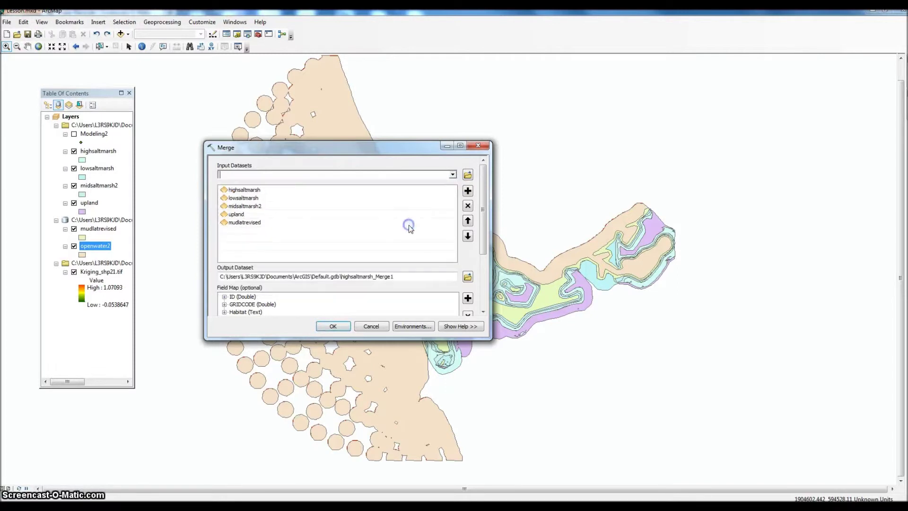
pyautogui.click(469, 172)
pyautogui.click(451, 175)
pyautogui.click(395, 230)
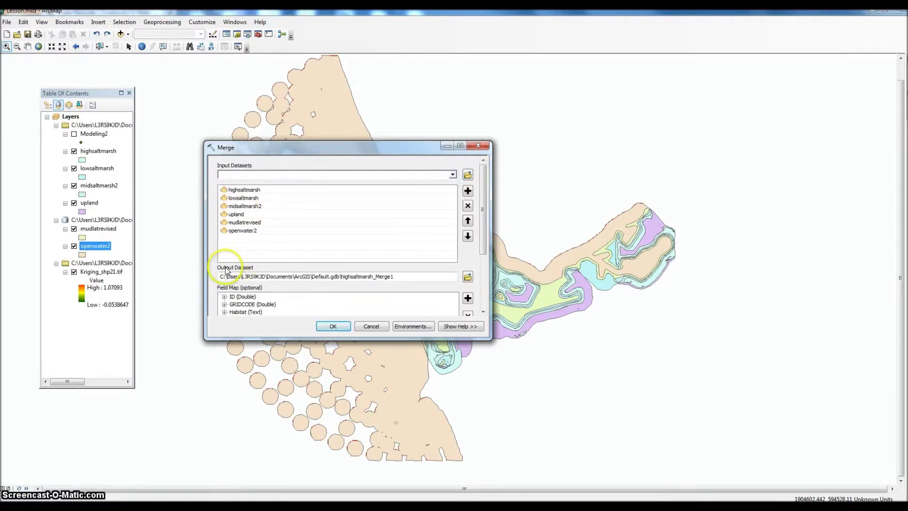
# Name the output dataset MergeOutput2 in Default.gdb, review the field map, and run the merge
pyautogui.click(415, 279)
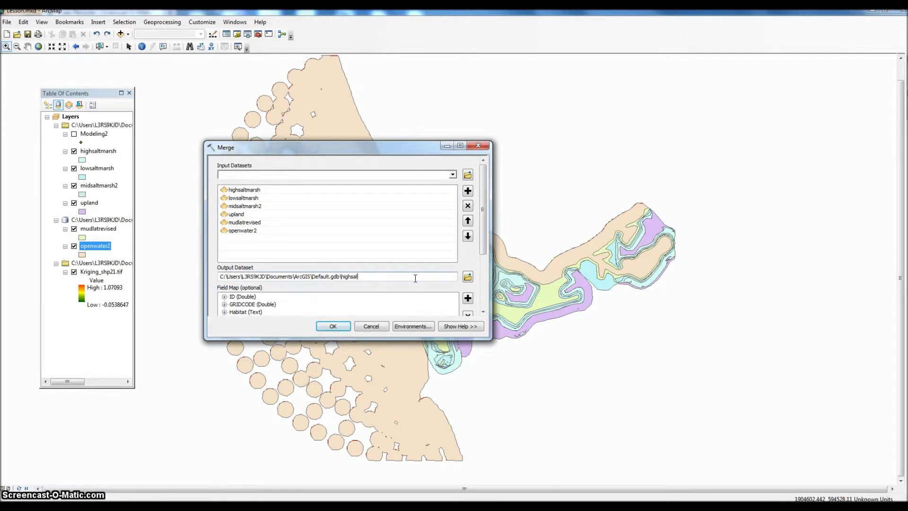
pyautogui.press('BackSpace')
pyautogui.press('BackSpace')
pyautogui.press('BackSpace')
pyautogui.press('BackSpace')
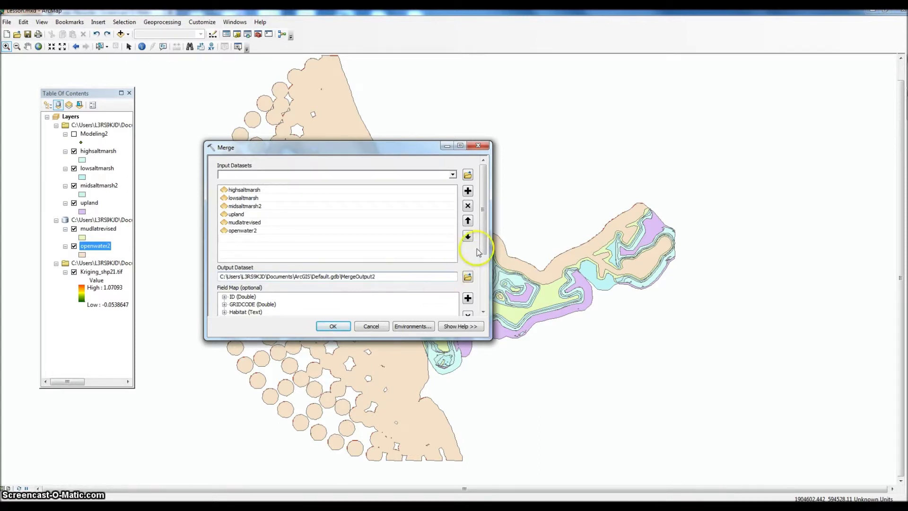
pyautogui.moveTo(484, 246); pyautogui.dragTo(484, 289)
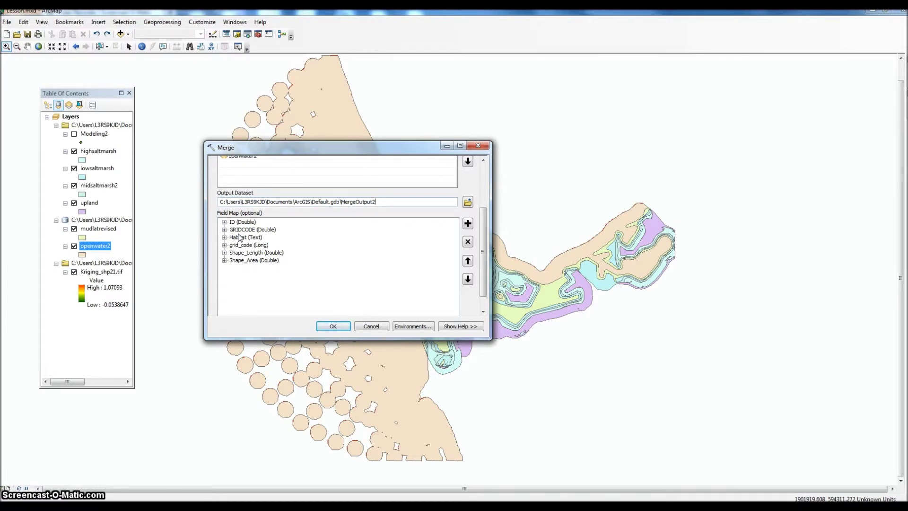
pyautogui.click(272, 258)
pyautogui.click(333, 326)
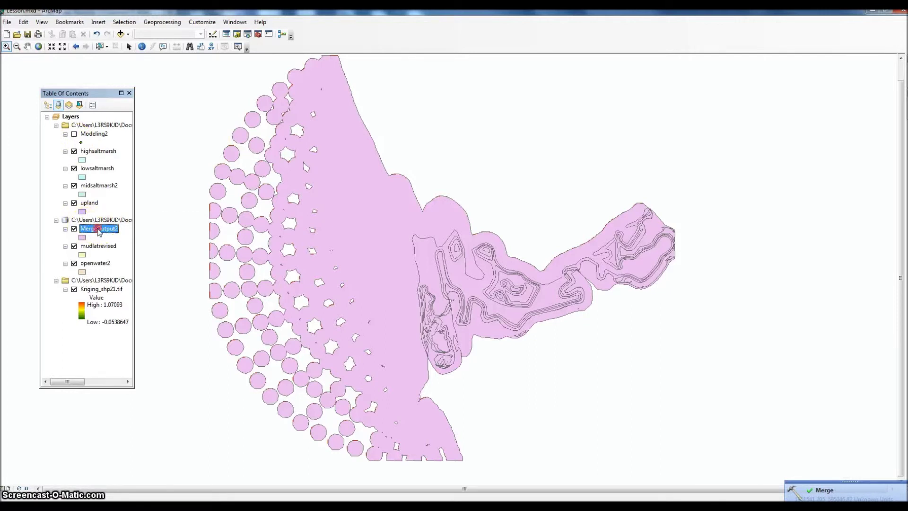
# Open the MergeOutput2 attribute table and check the Habitat values through all of its records
pyautogui.rightClick(99, 231)
pyautogui.click(126, 257)
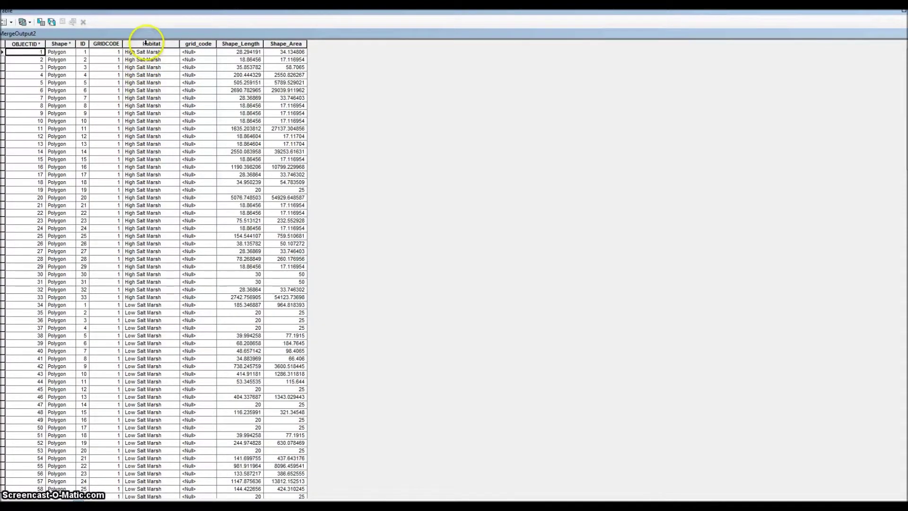
pyautogui.scroll(-20, 170, 274)
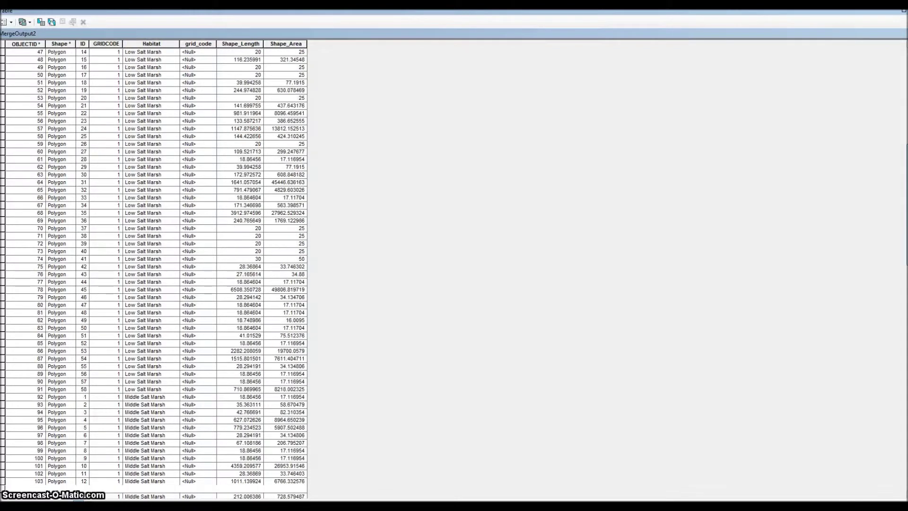
pyautogui.scroll(-19, 170, 274)
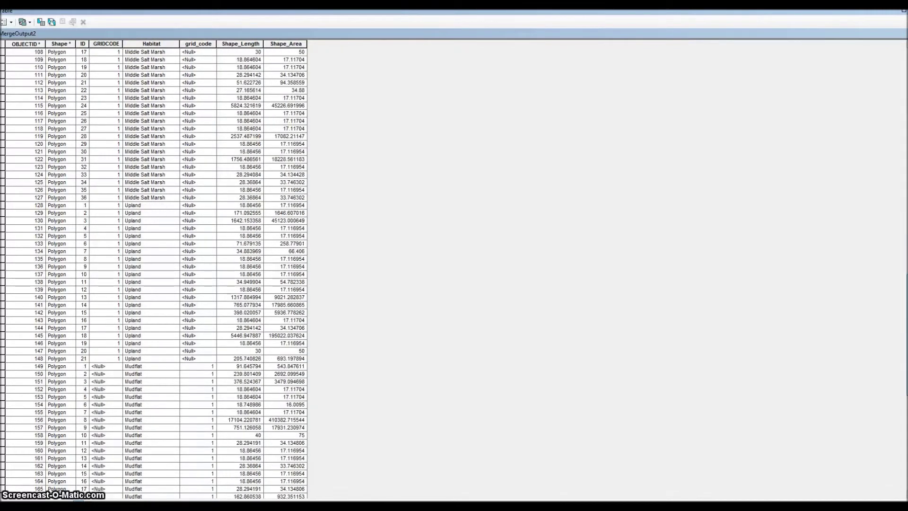
pyautogui.scroll(-5, 170, 275)
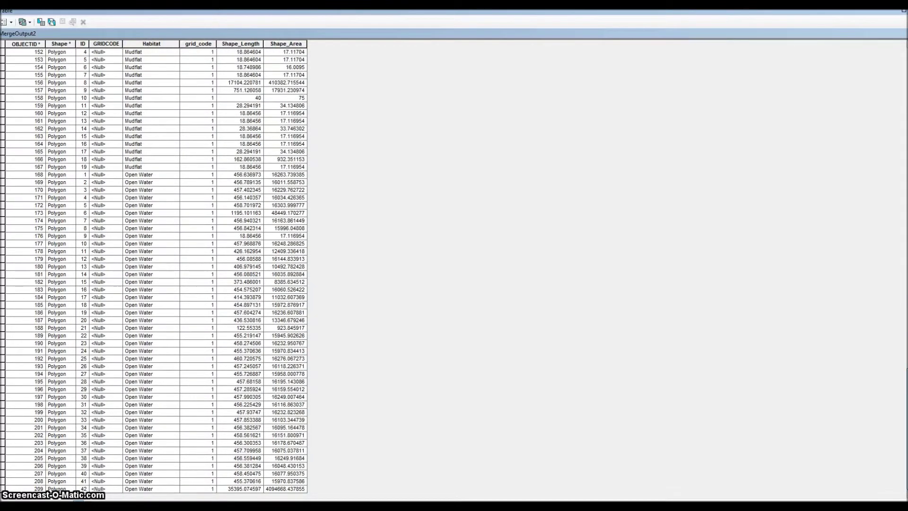
pyautogui.scroll(15, 170, 274)
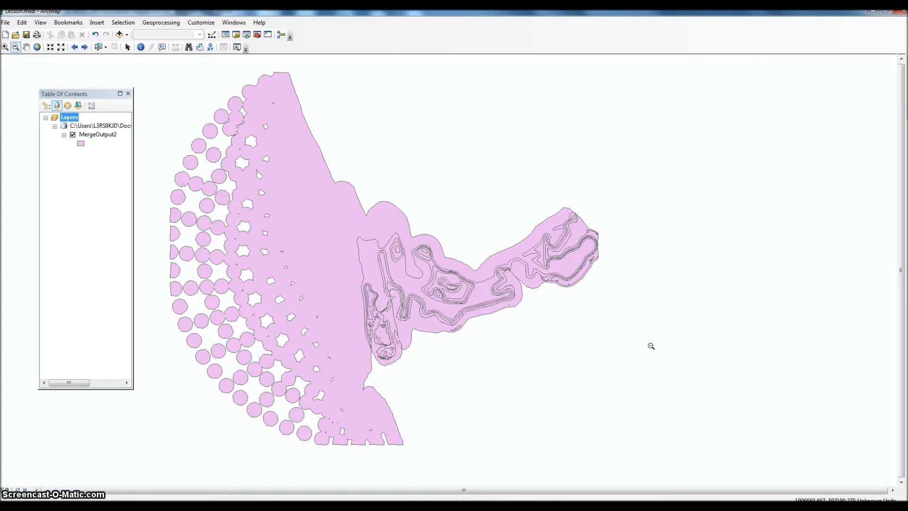
# Add the Clip_Feature.shp shapefile from the Documents folder to the map
pyautogui.click(120, 35)
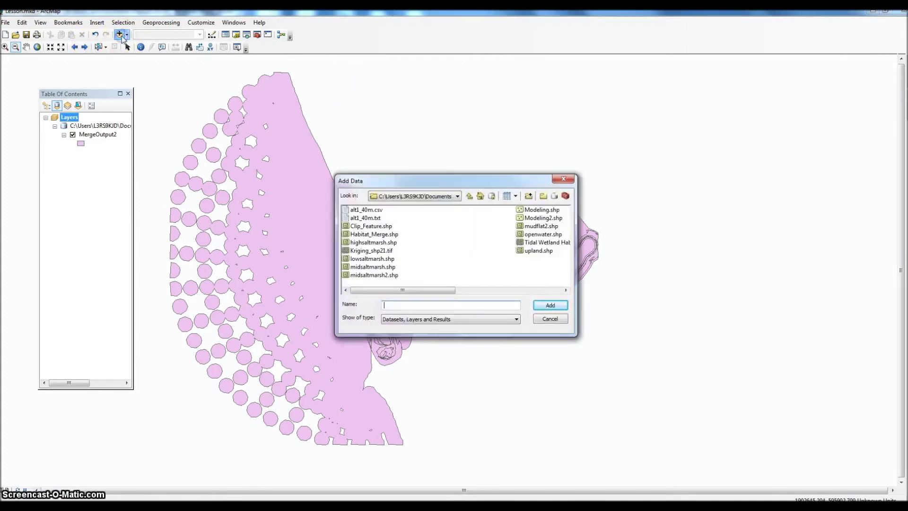
pyautogui.doubleClick(371, 226)
pyautogui.click(386, 223)
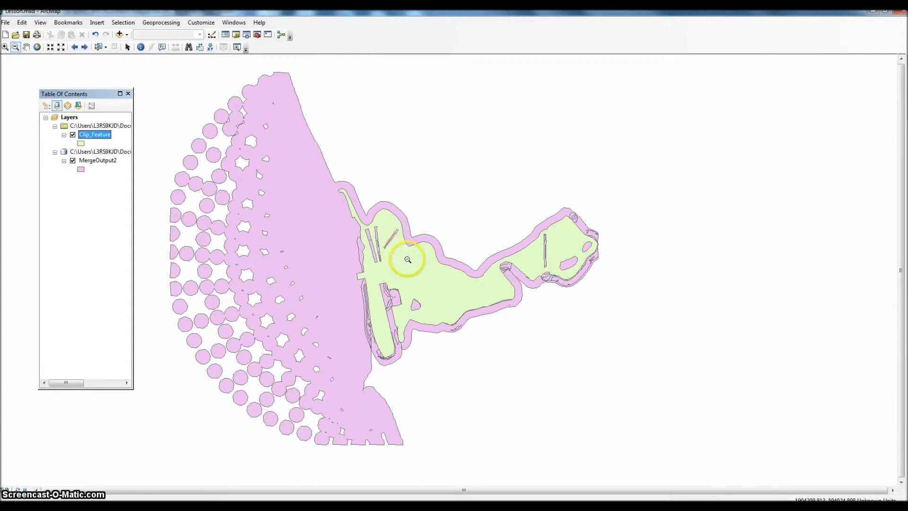
# Set up the Clip geoprocessing tool with MergeOutput2 as the input features and Clip_Feature as the clip features
pyautogui.click(154, 24)
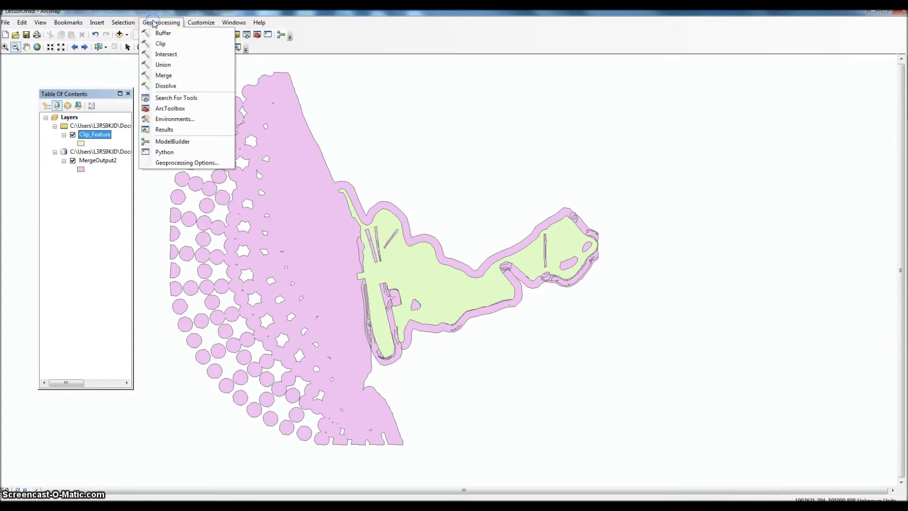
pyautogui.click(169, 47)
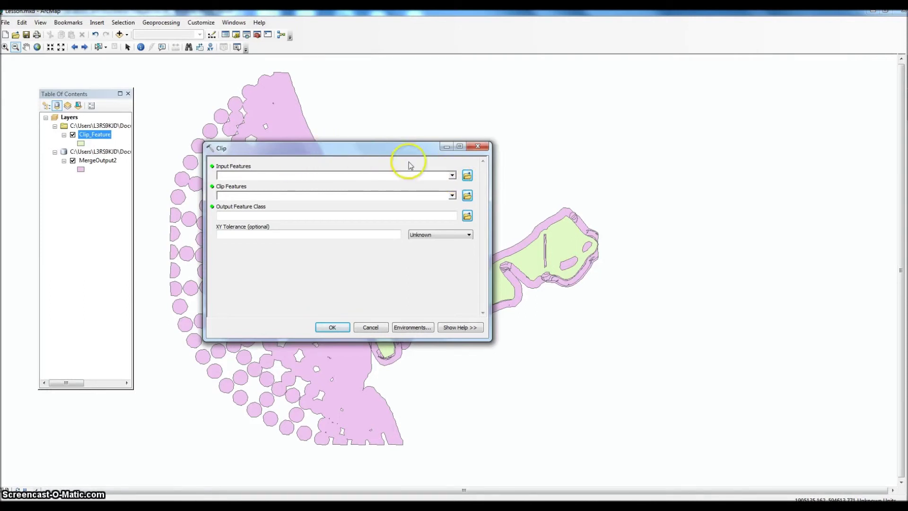
pyautogui.click(452, 175)
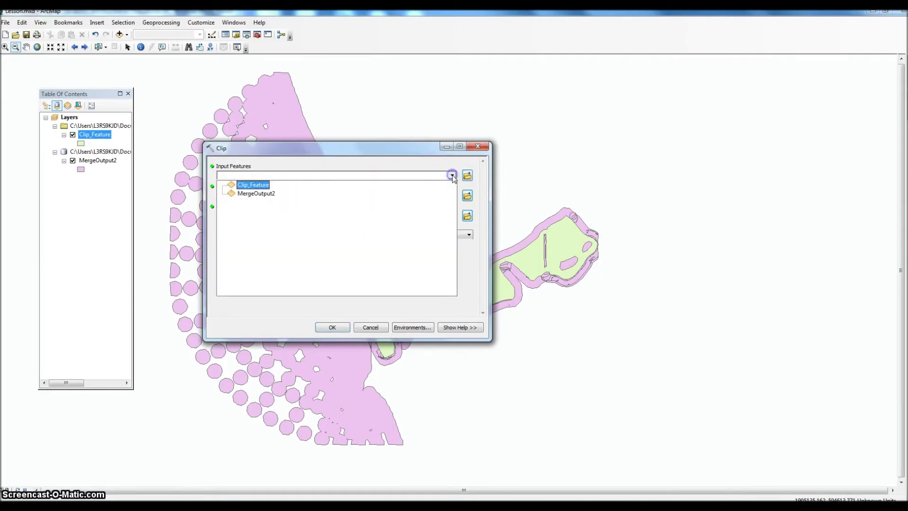
pyautogui.click(354, 194)
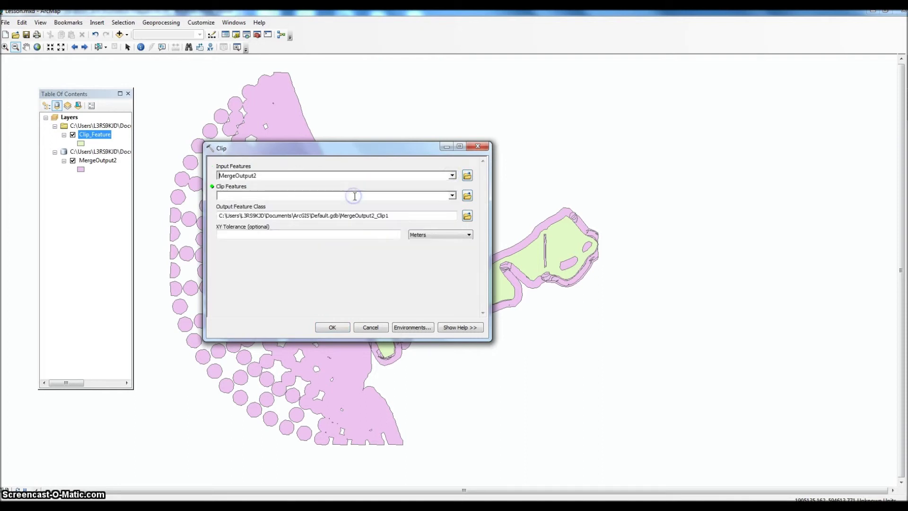
pyautogui.click(452, 196)
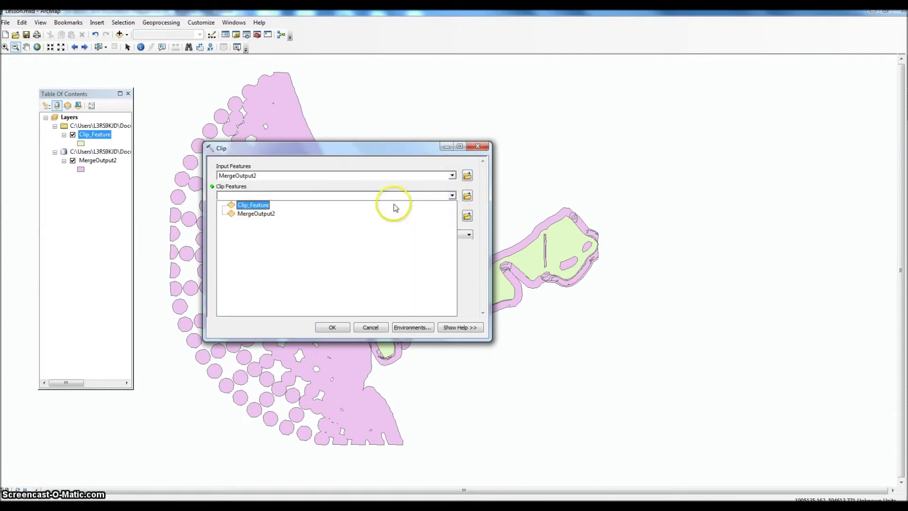
pyautogui.click(254, 205)
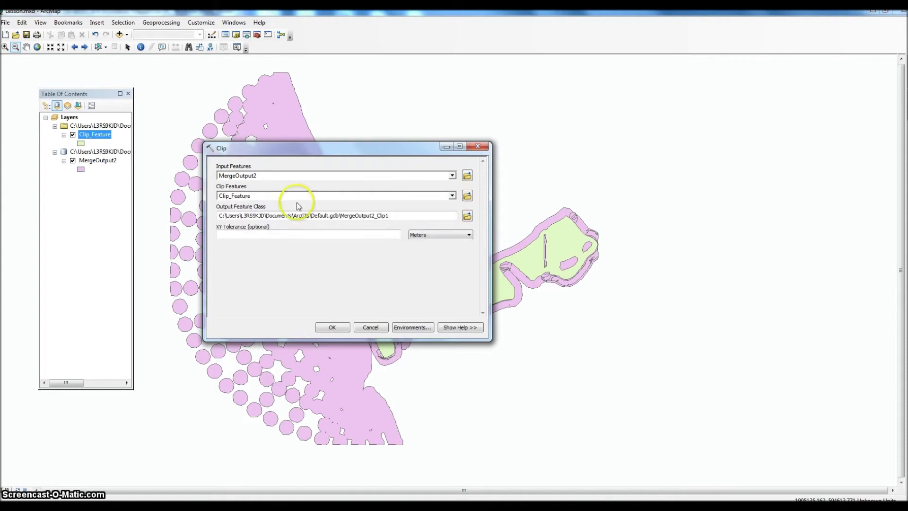
# Name the clip's output feature class MergeOutput_Clip in Default.gdb and run the tool
pyautogui.click(391, 216)
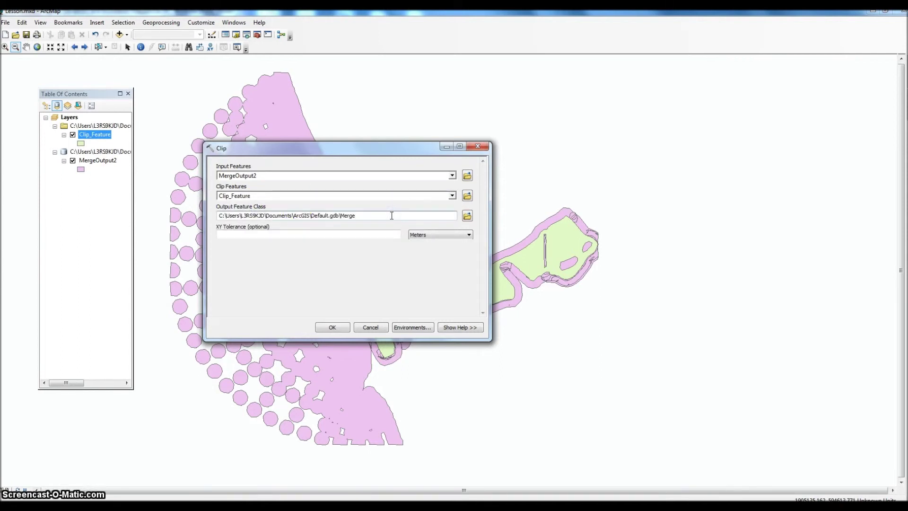
pyautogui.write('MergeOutput_Clip')
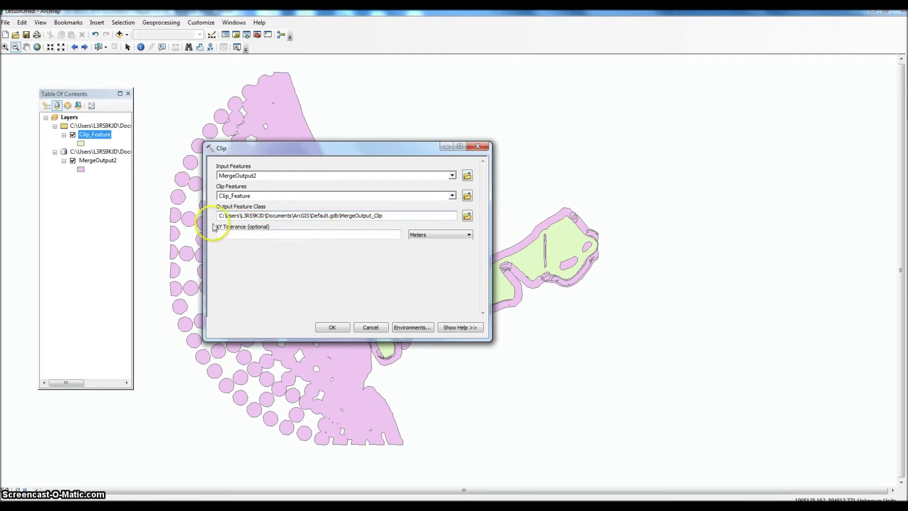
pyautogui.click(333, 327)
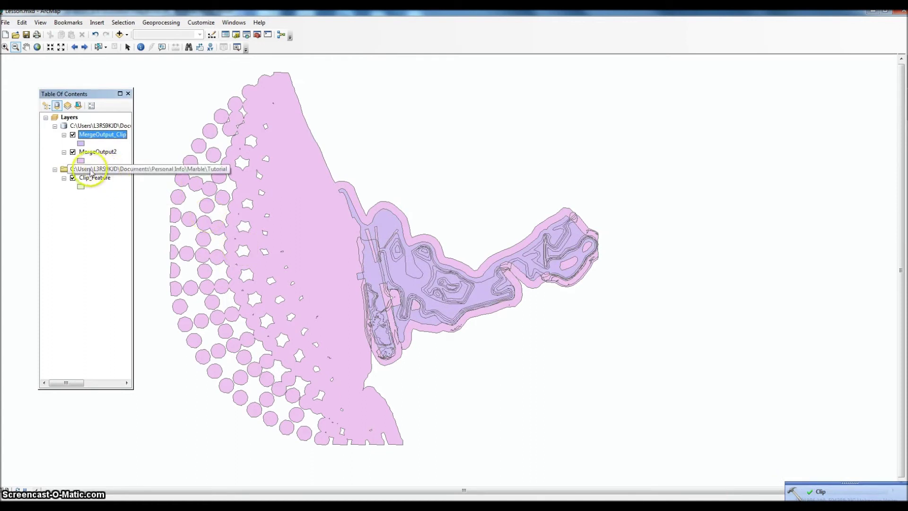
# Hide and remove the MergeOutput2 and Clip_Feature layers, keeping only MergeOutput_Clip in the map
pyautogui.click(72, 152)
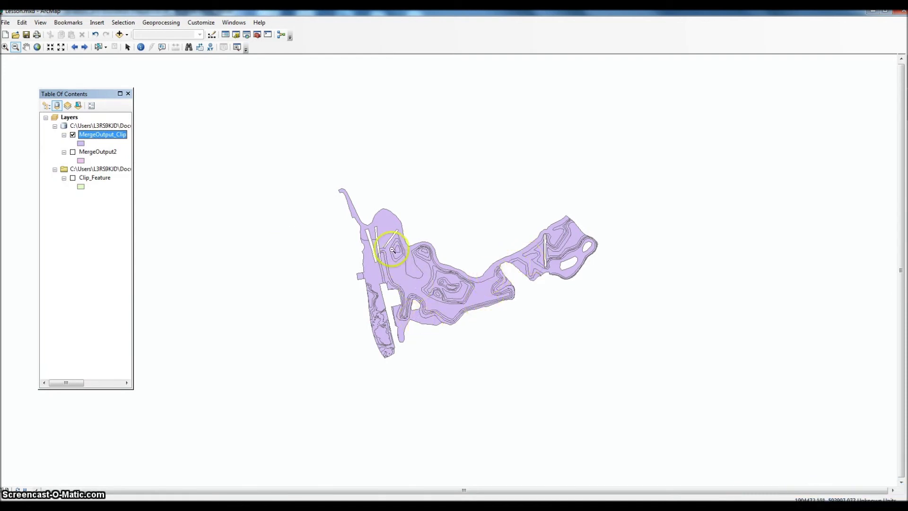
pyautogui.click(95, 153)
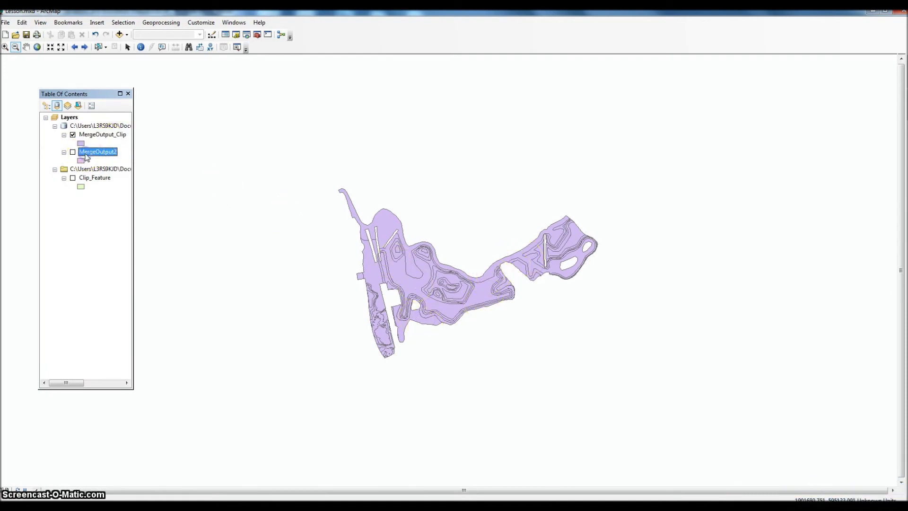
pyautogui.rightClick(86, 154)
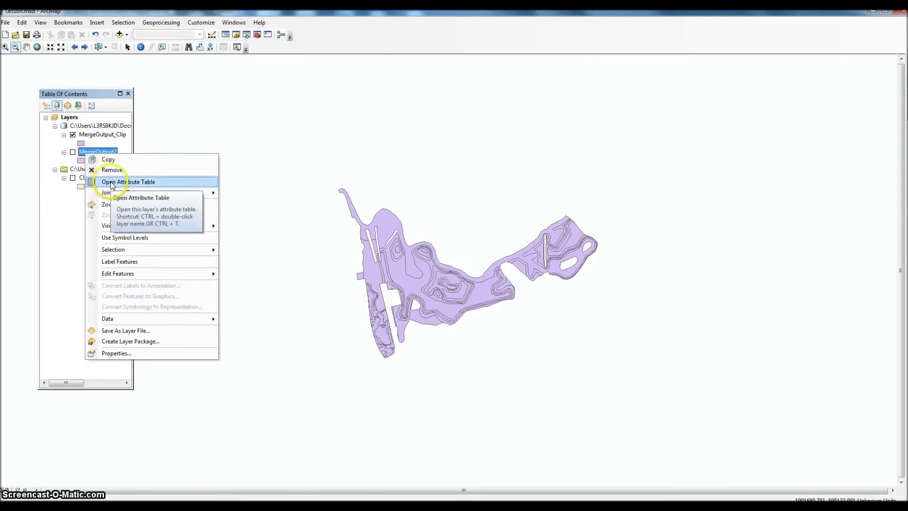
pyautogui.click(105, 170)
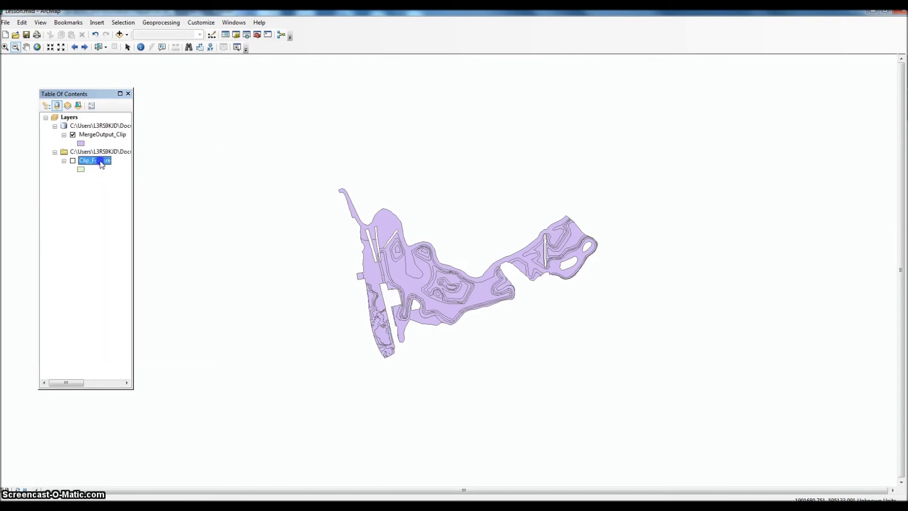
pyautogui.rightClick(101, 164)
pyautogui.click(118, 176)
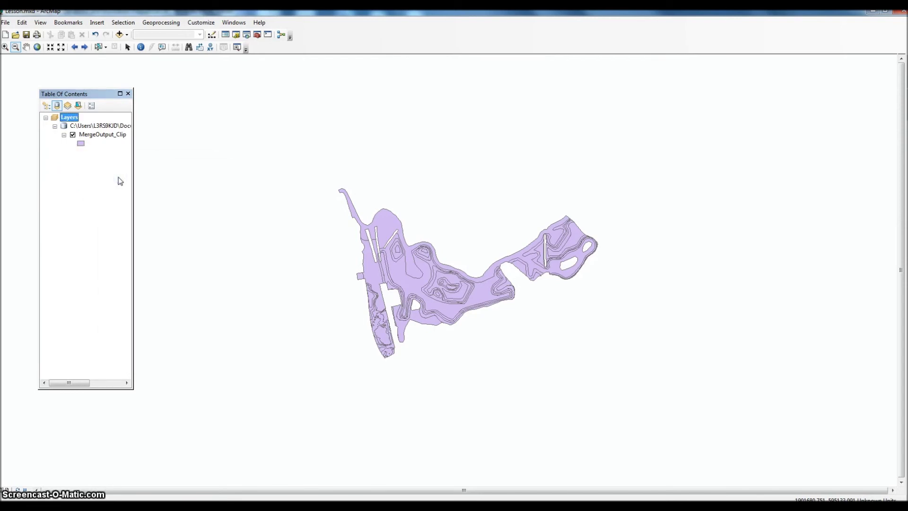
# Open the MergeOutput_Clip layer properties and switch its symbology to unique-value categories
pyautogui.click(5, 47)
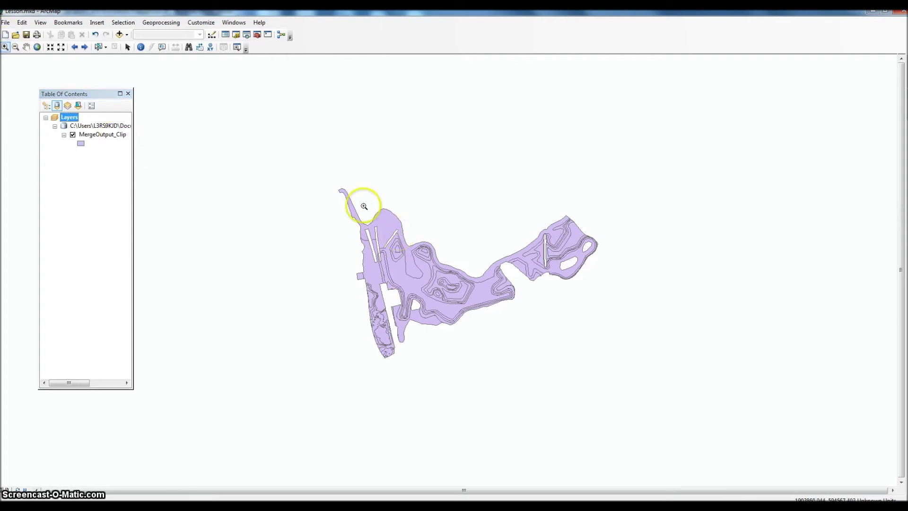
pyautogui.moveTo(314, 168); pyautogui.dragTo(653, 375)
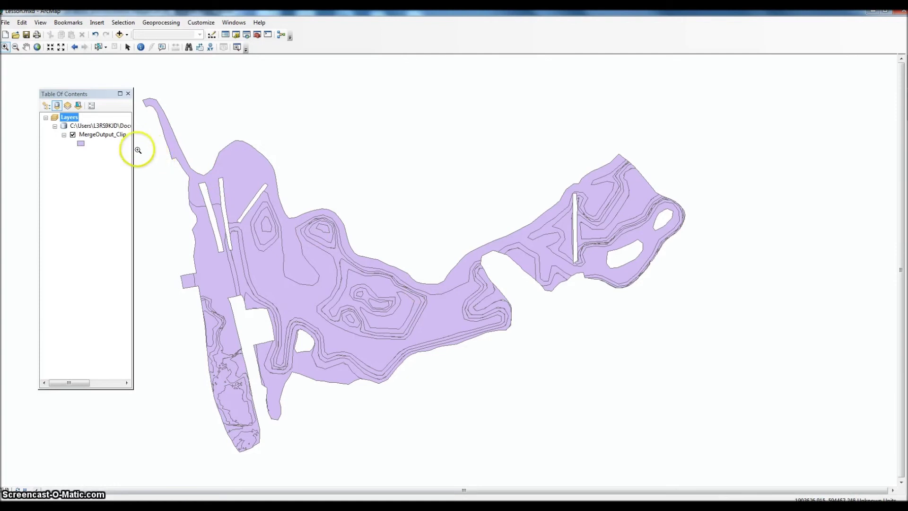
pyautogui.click(110, 135)
pyautogui.rightClick(110, 136)
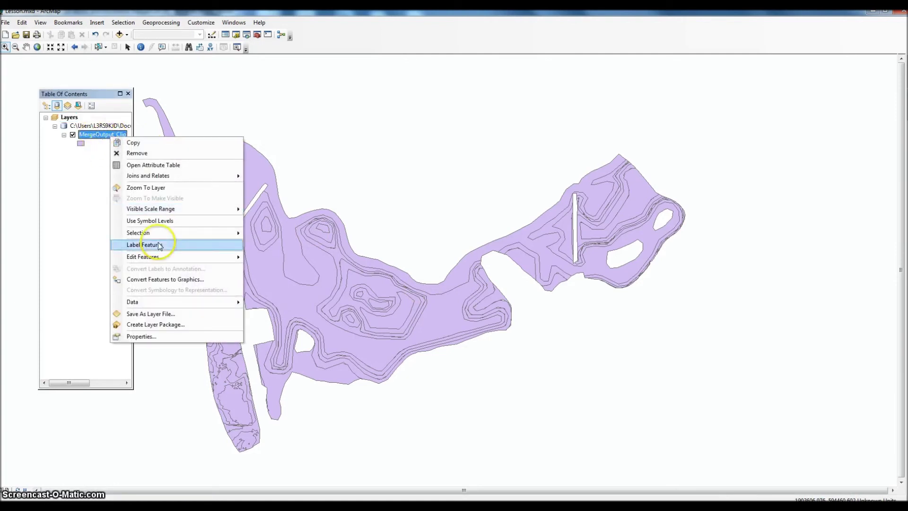
pyautogui.click(142, 336)
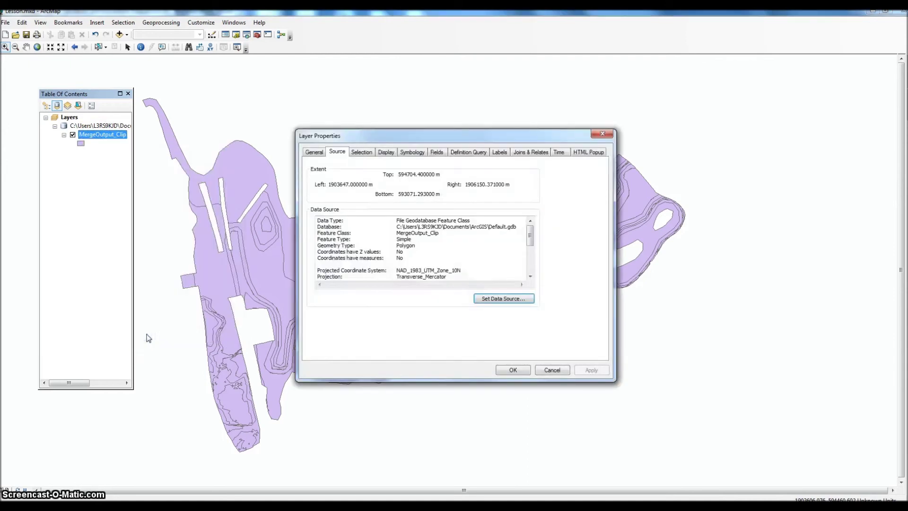
pyautogui.click(411, 151)
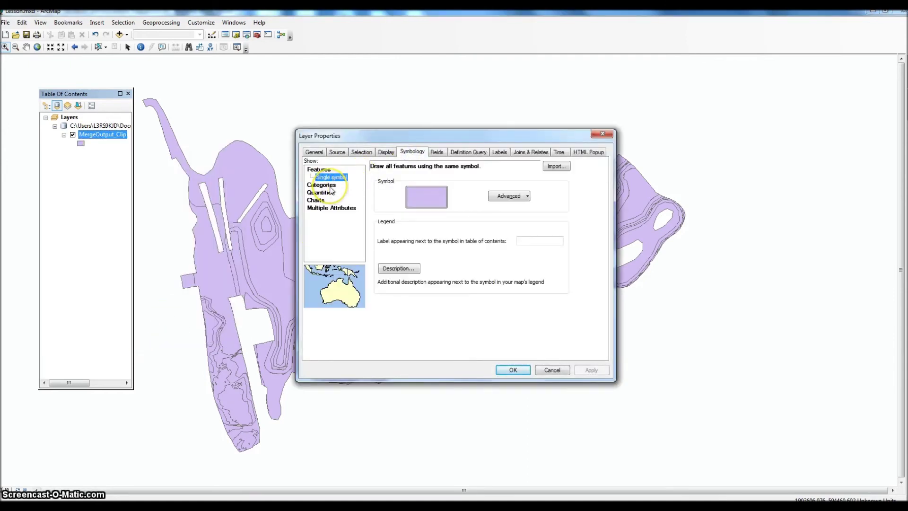
pyautogui.click(331, 186)
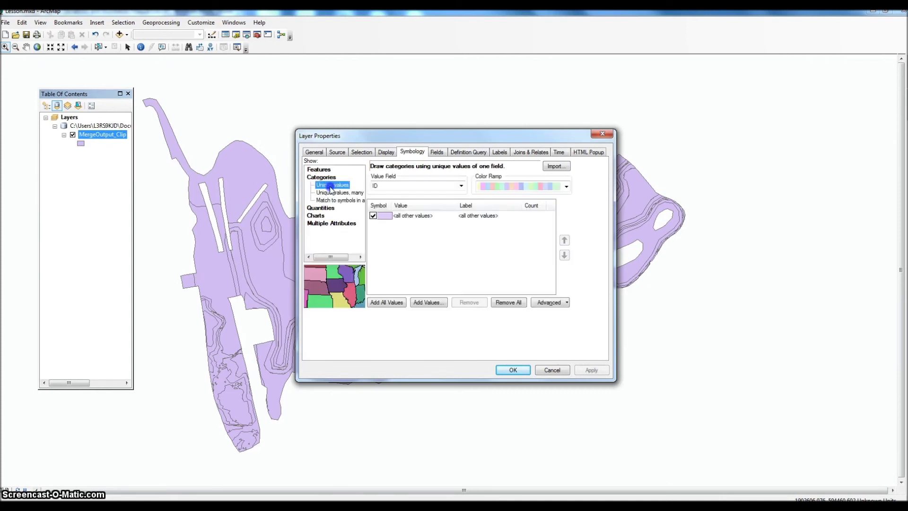
# Use Habitat as the value field, add all its values to the symbology, and apply it to the layer
pyautogui.click(462, 187)
pyautogui.click(384, 201)
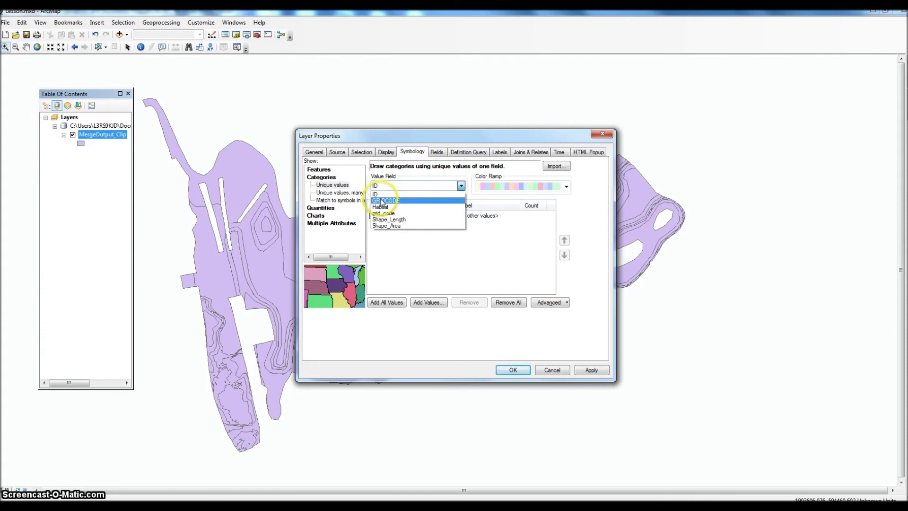
pyautogui.click(382, 207)
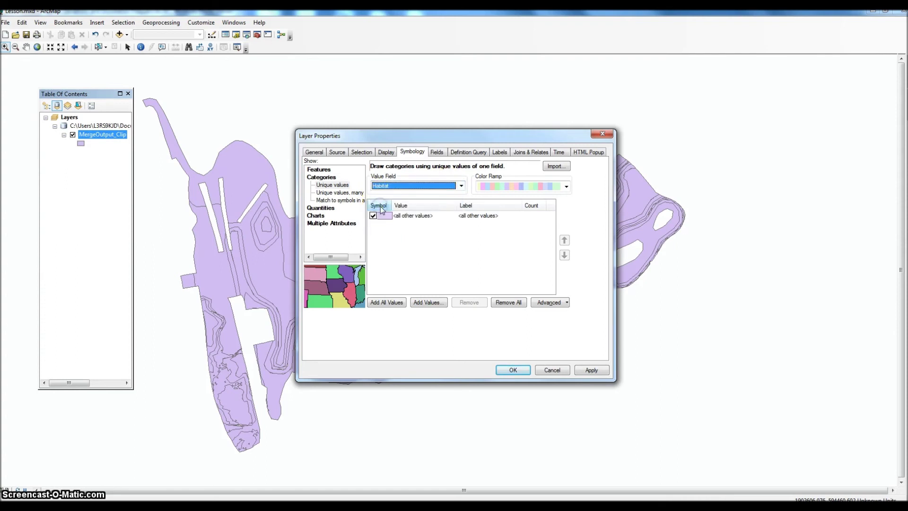
pyautogui.click(388, 303)
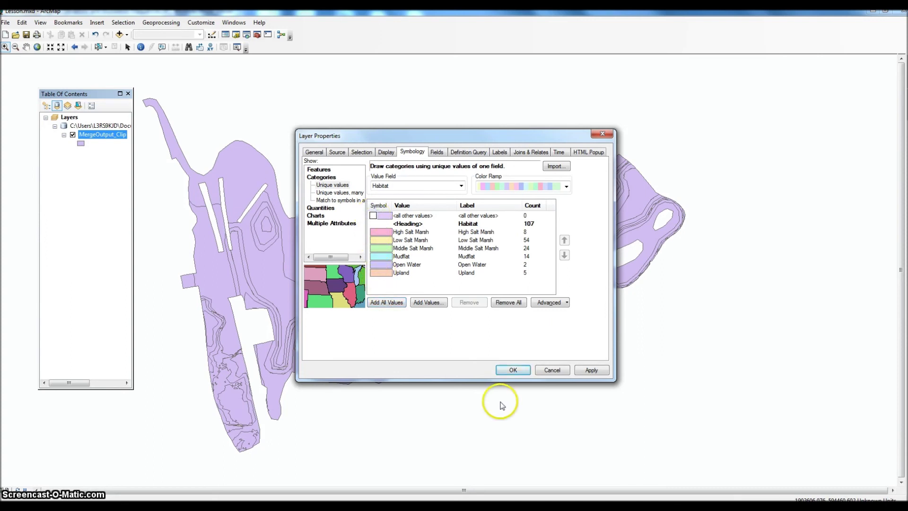
pyautogui.click(516, 370)
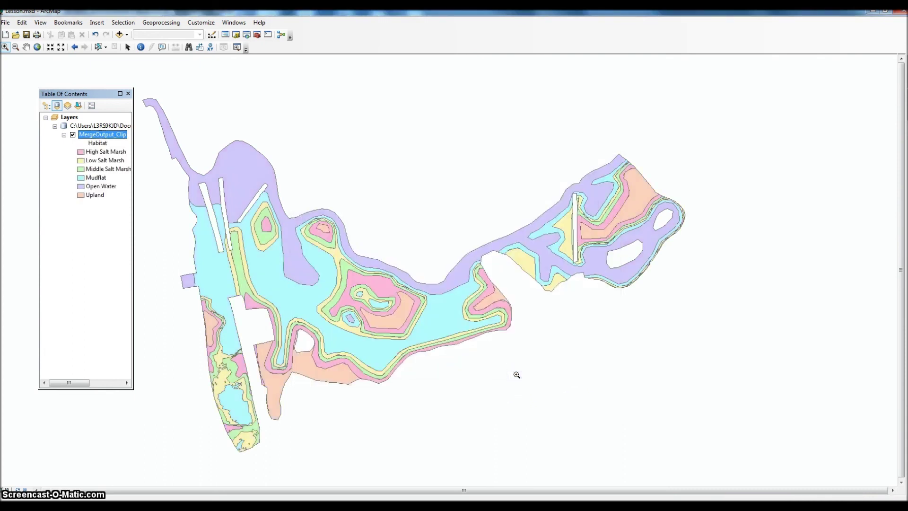